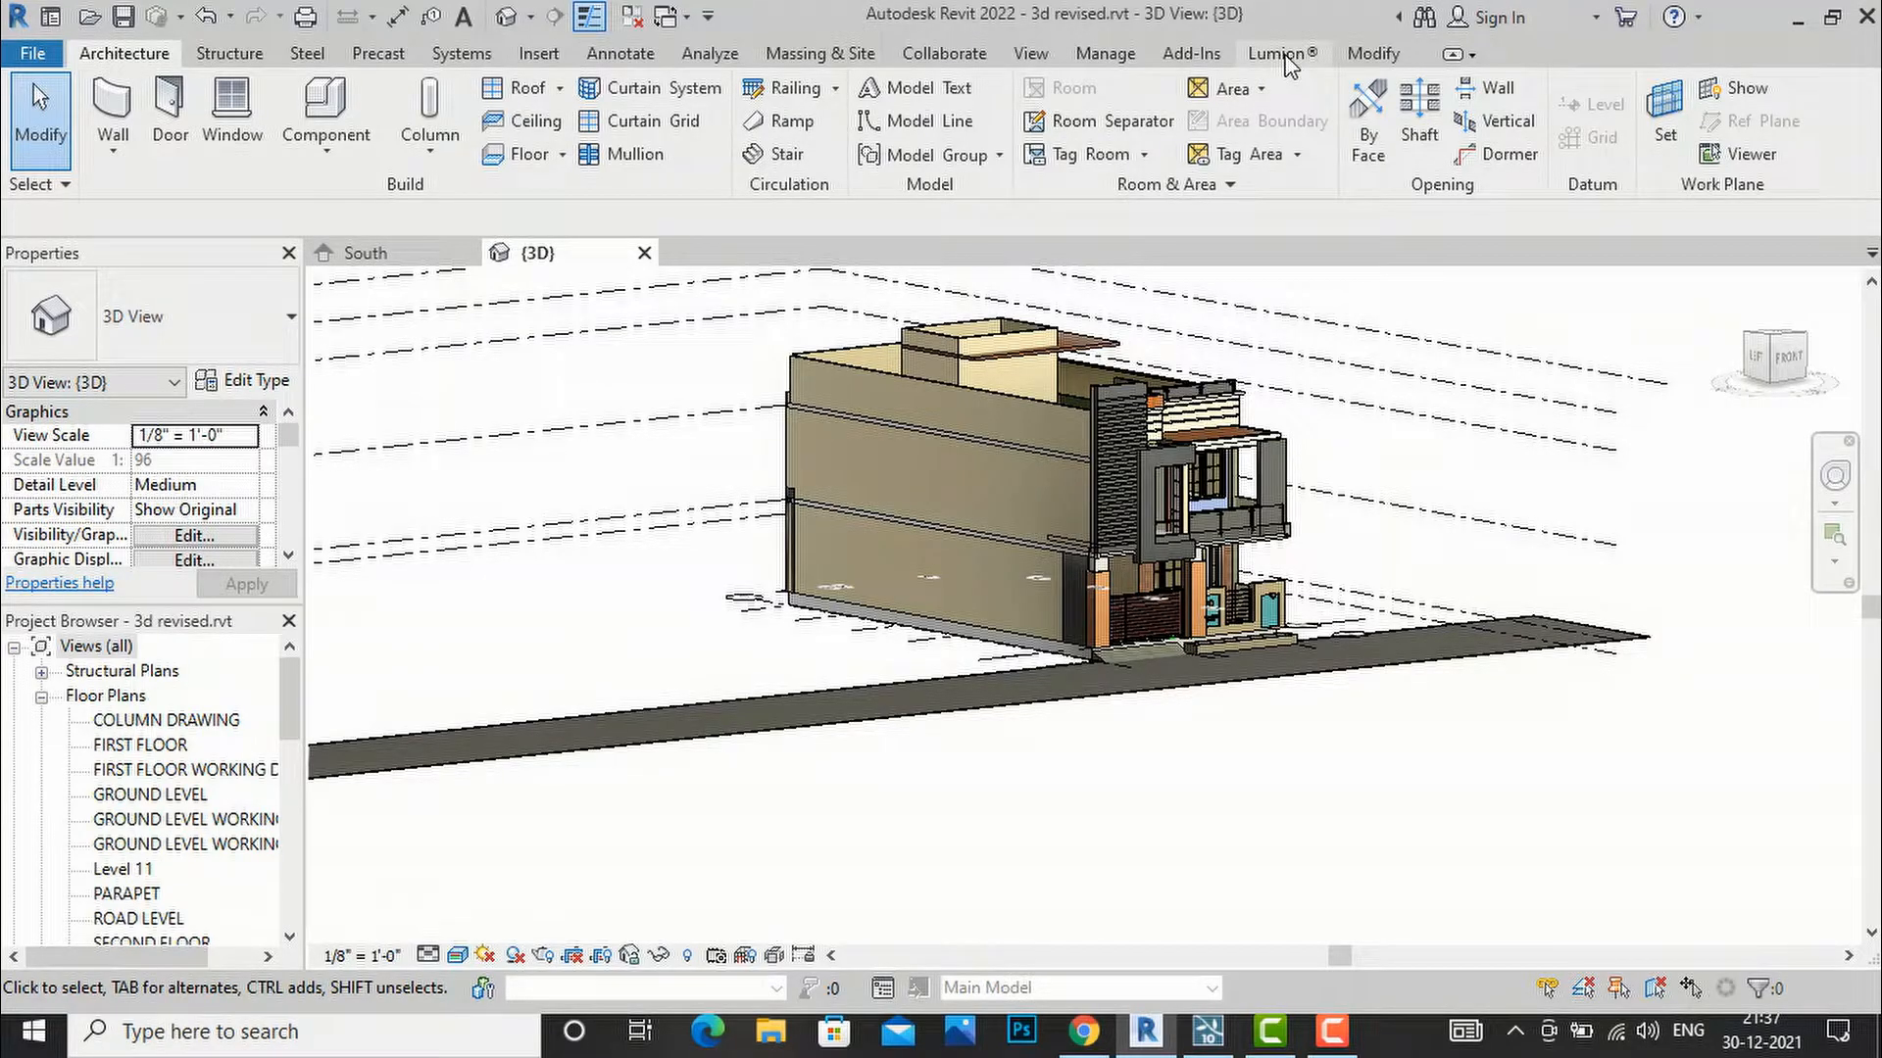
Switch from Revit to the Google results for 'revit to lumion livesync'.
left_click(1086, 1034)
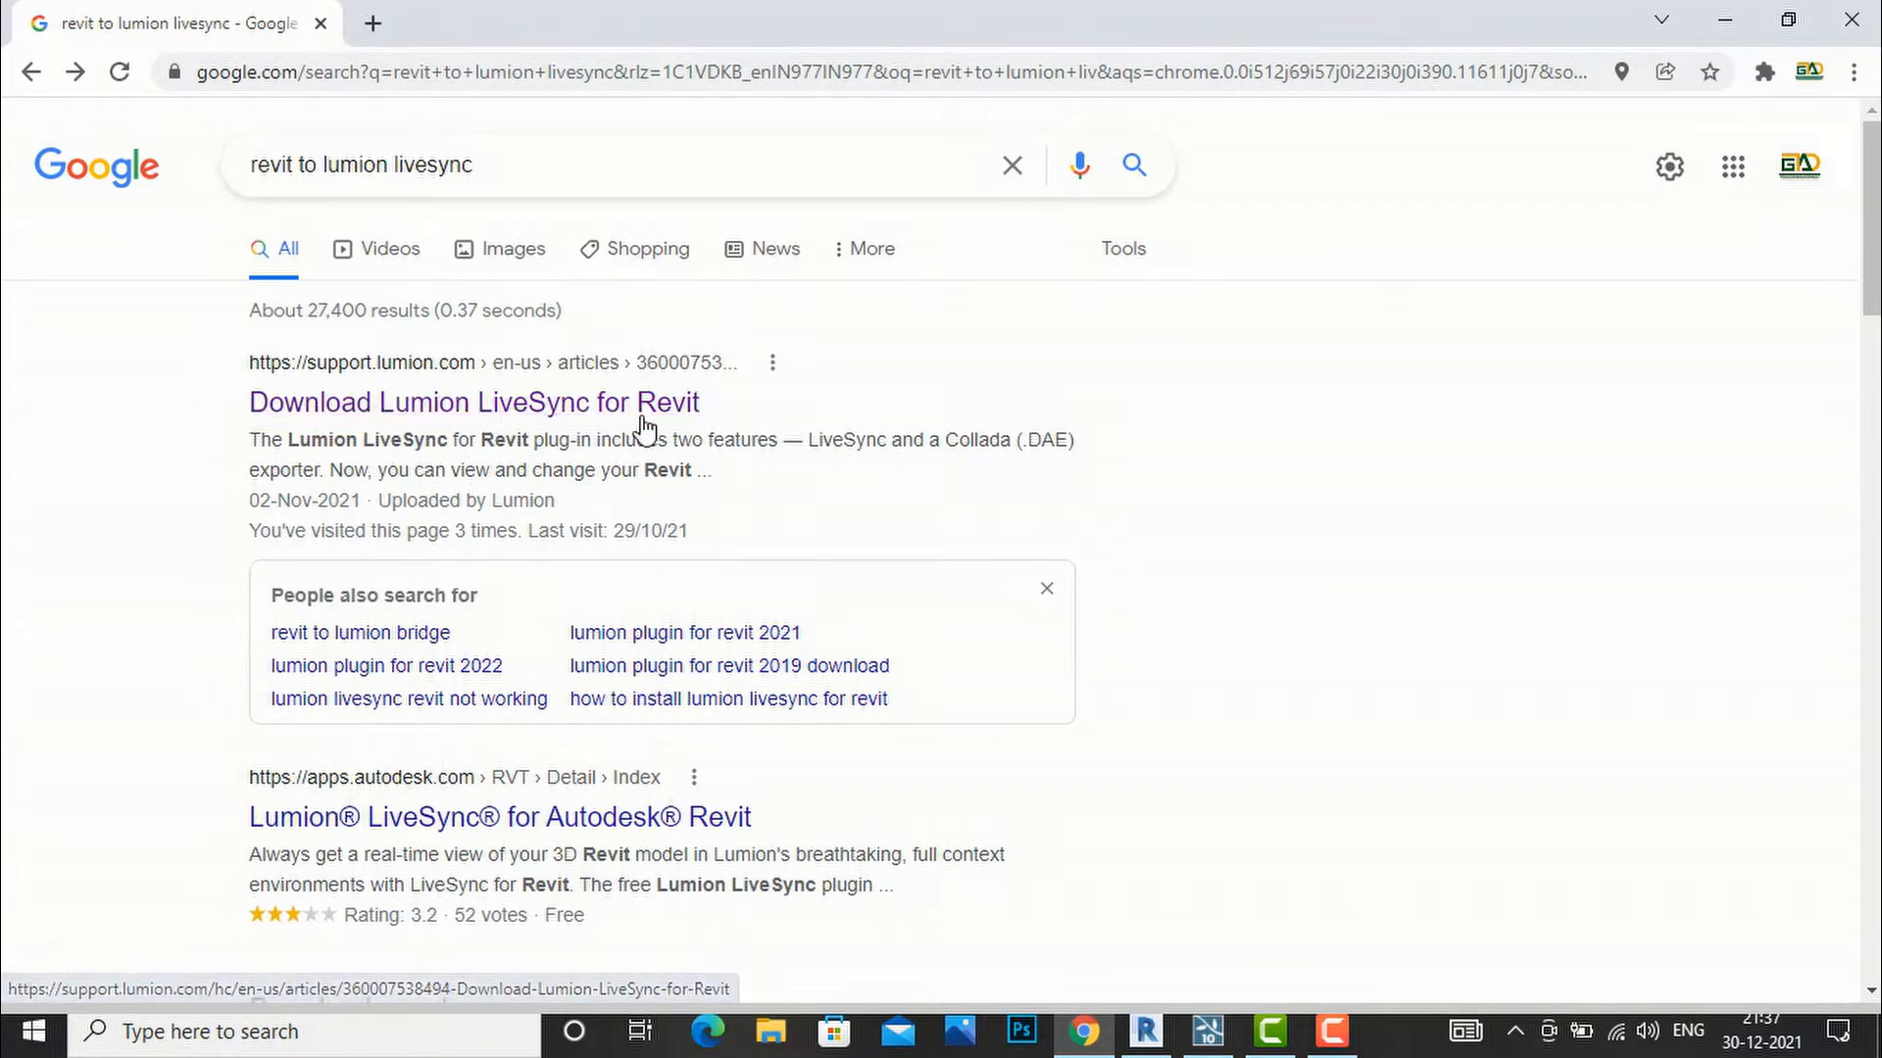
Open the Download Lumion LiveSync for Revit article and follow its plugin link to the App Store.
left_click(555, 417)
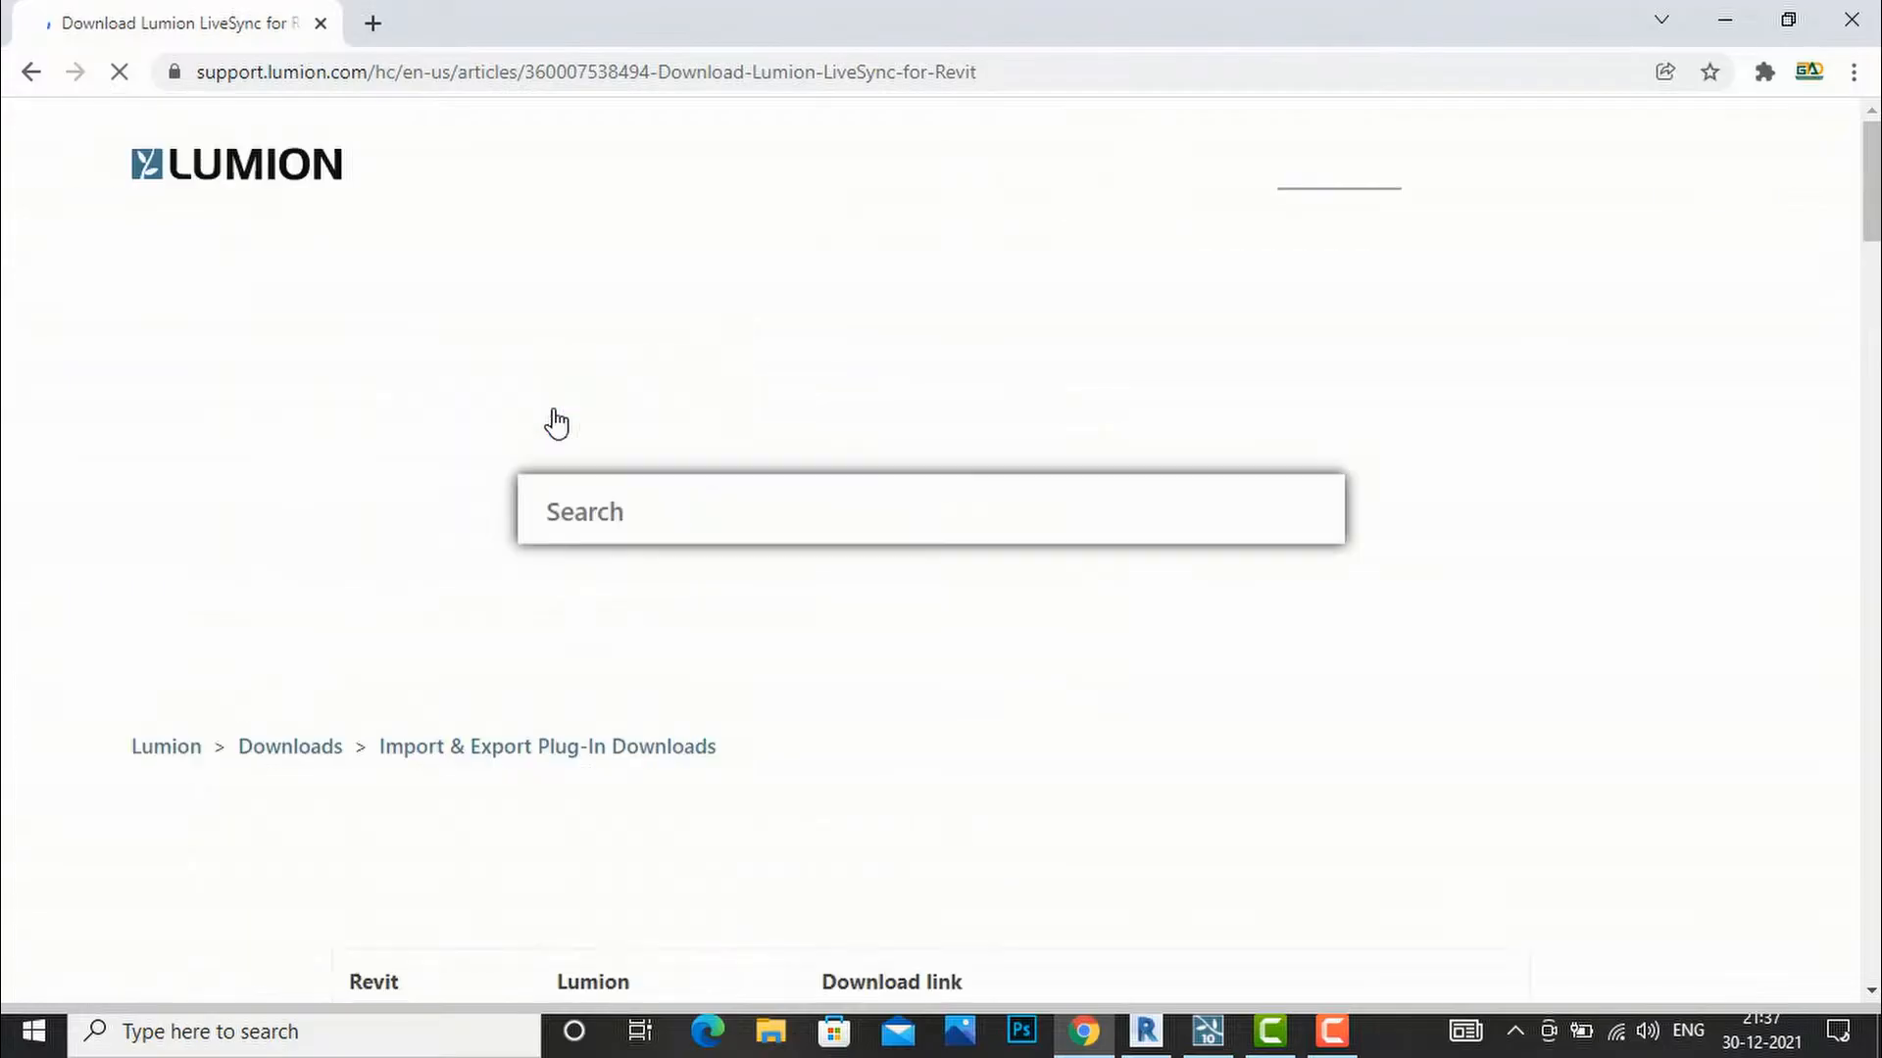
scroll(901, 487, "down", 5)
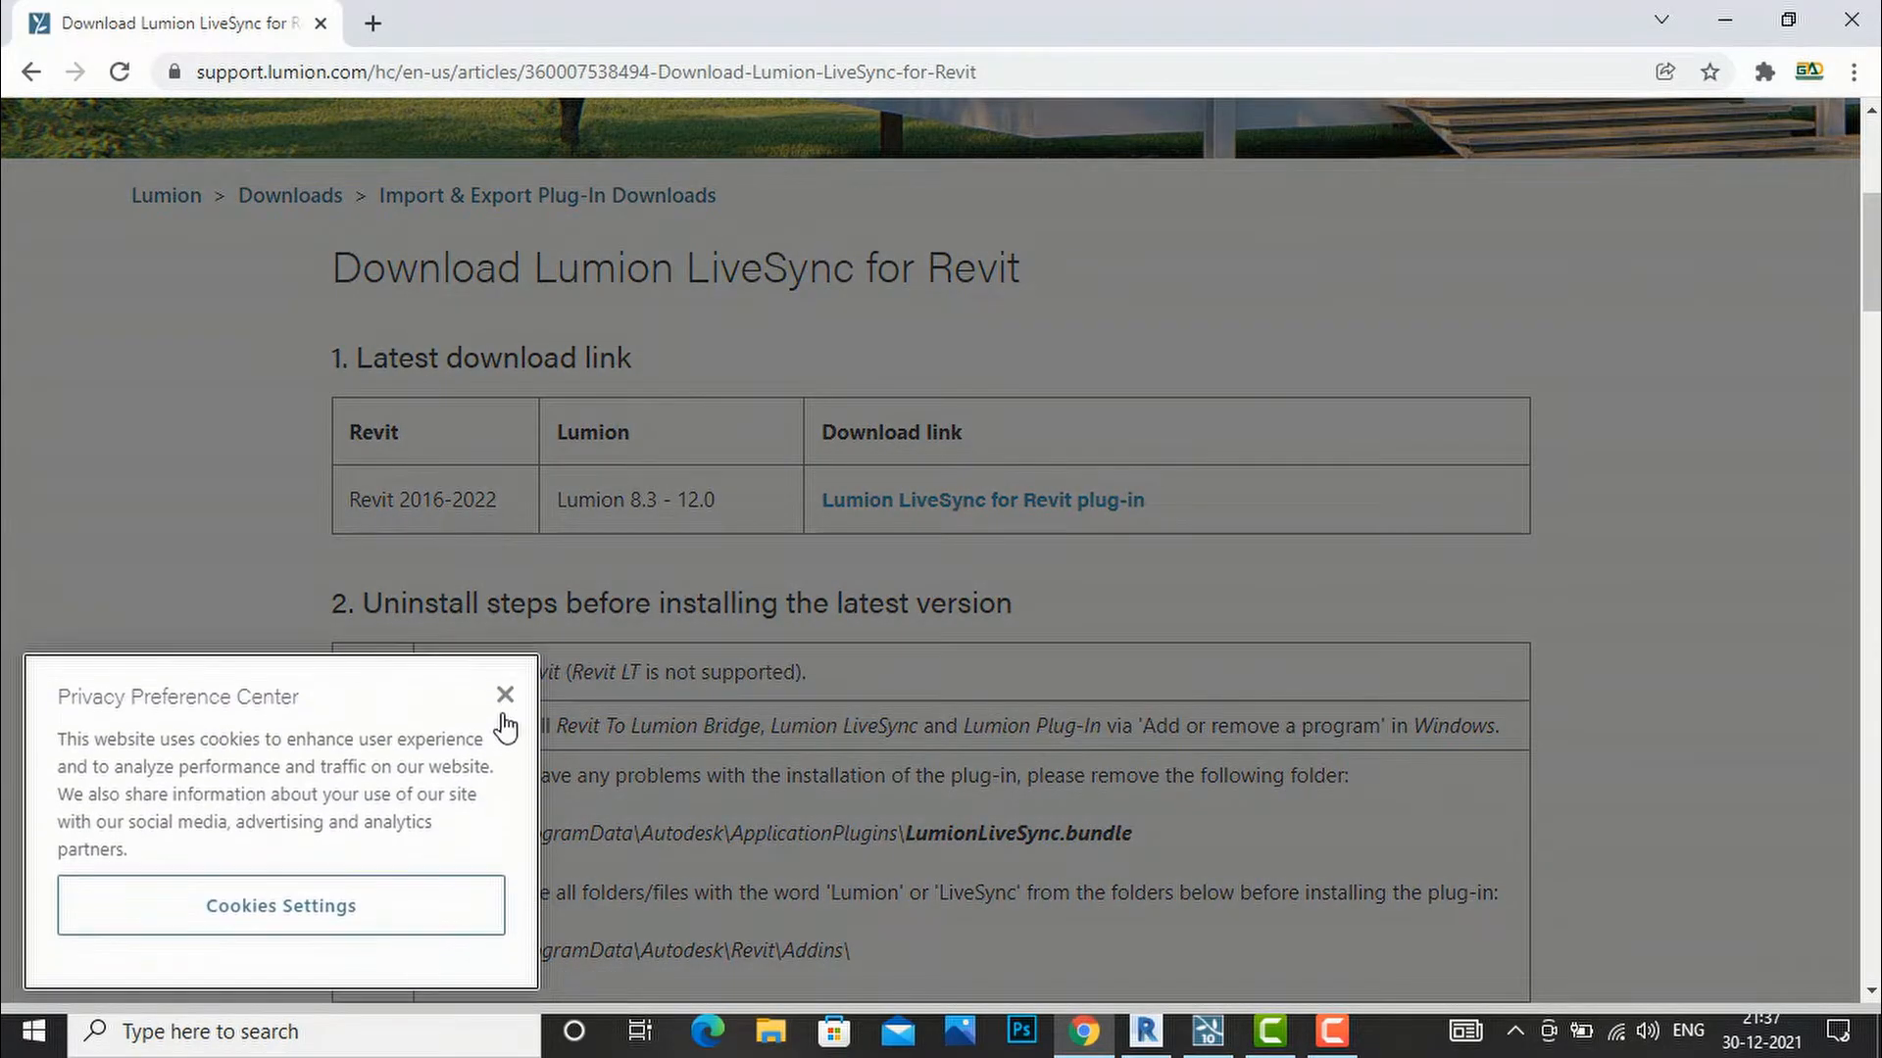
left_click(498, 681)
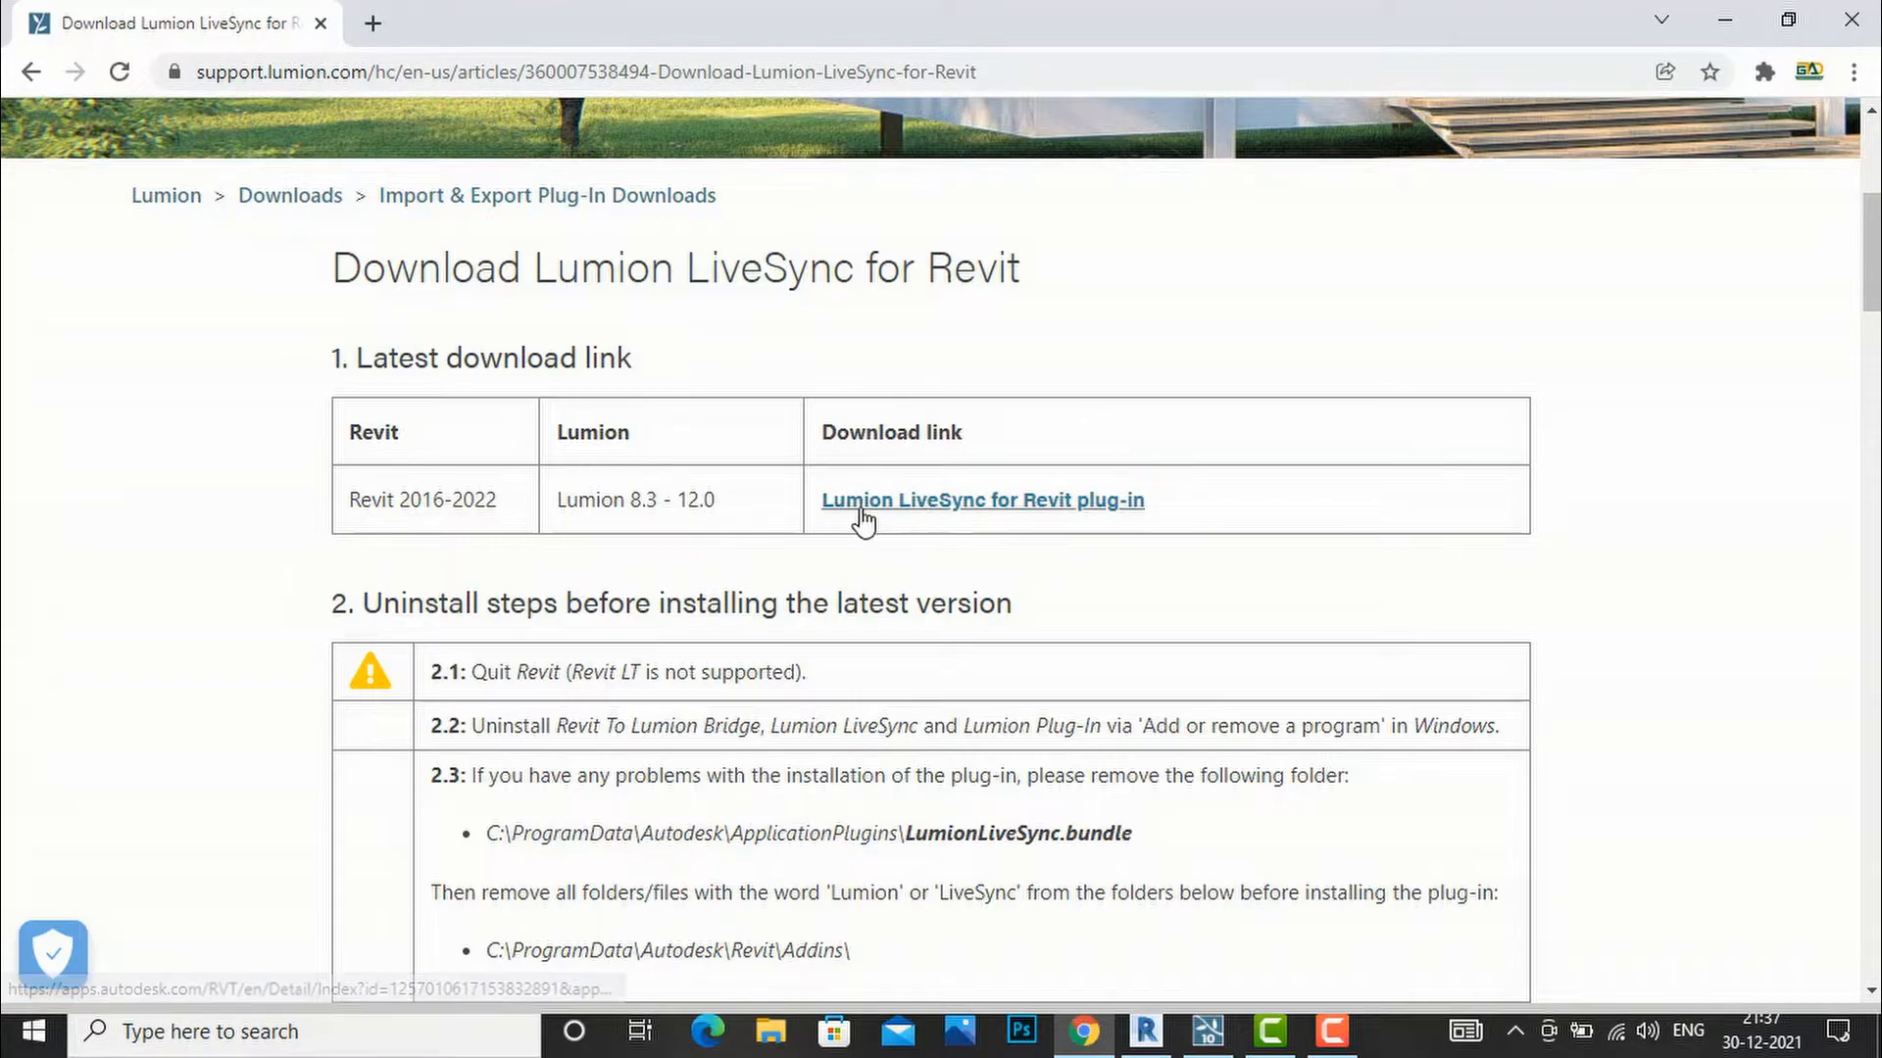
left_click(1036, 502)
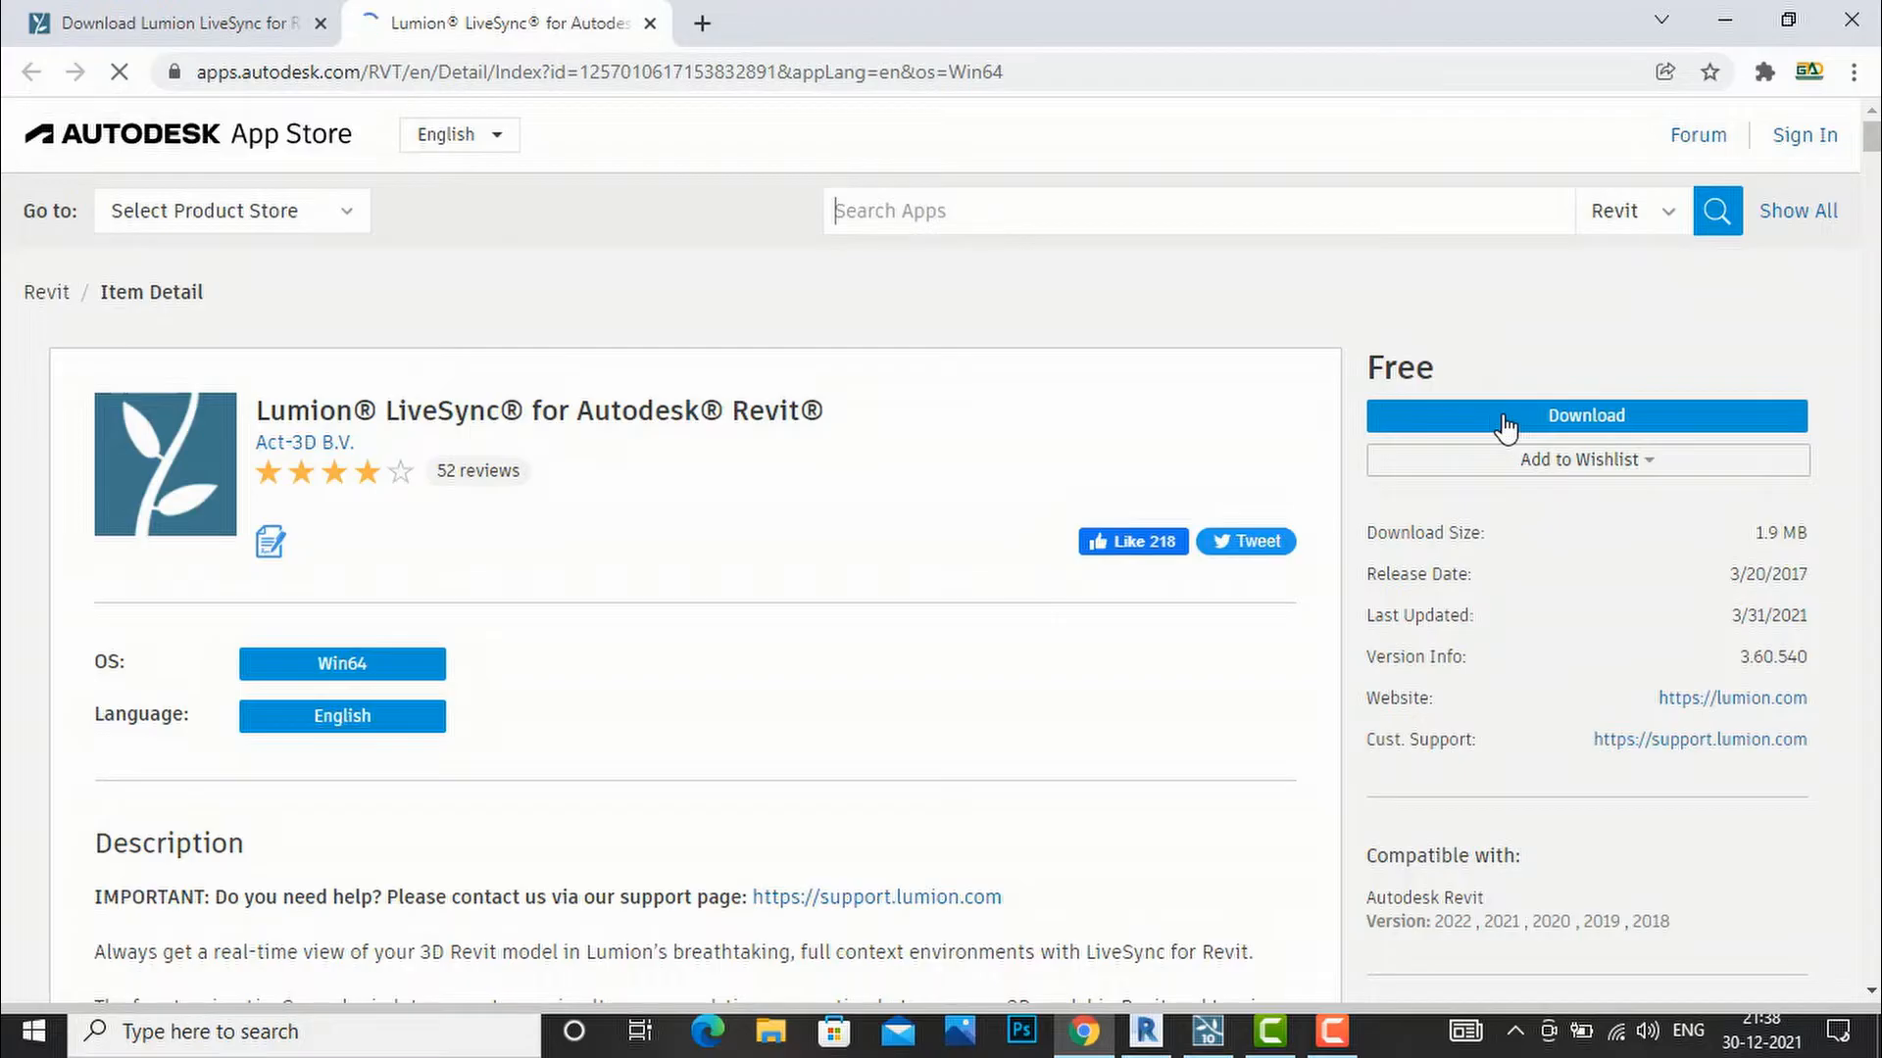
Start the download and sign in with the Autodesk account e-mail and password, declining password saving.
left_click(1507, 426)
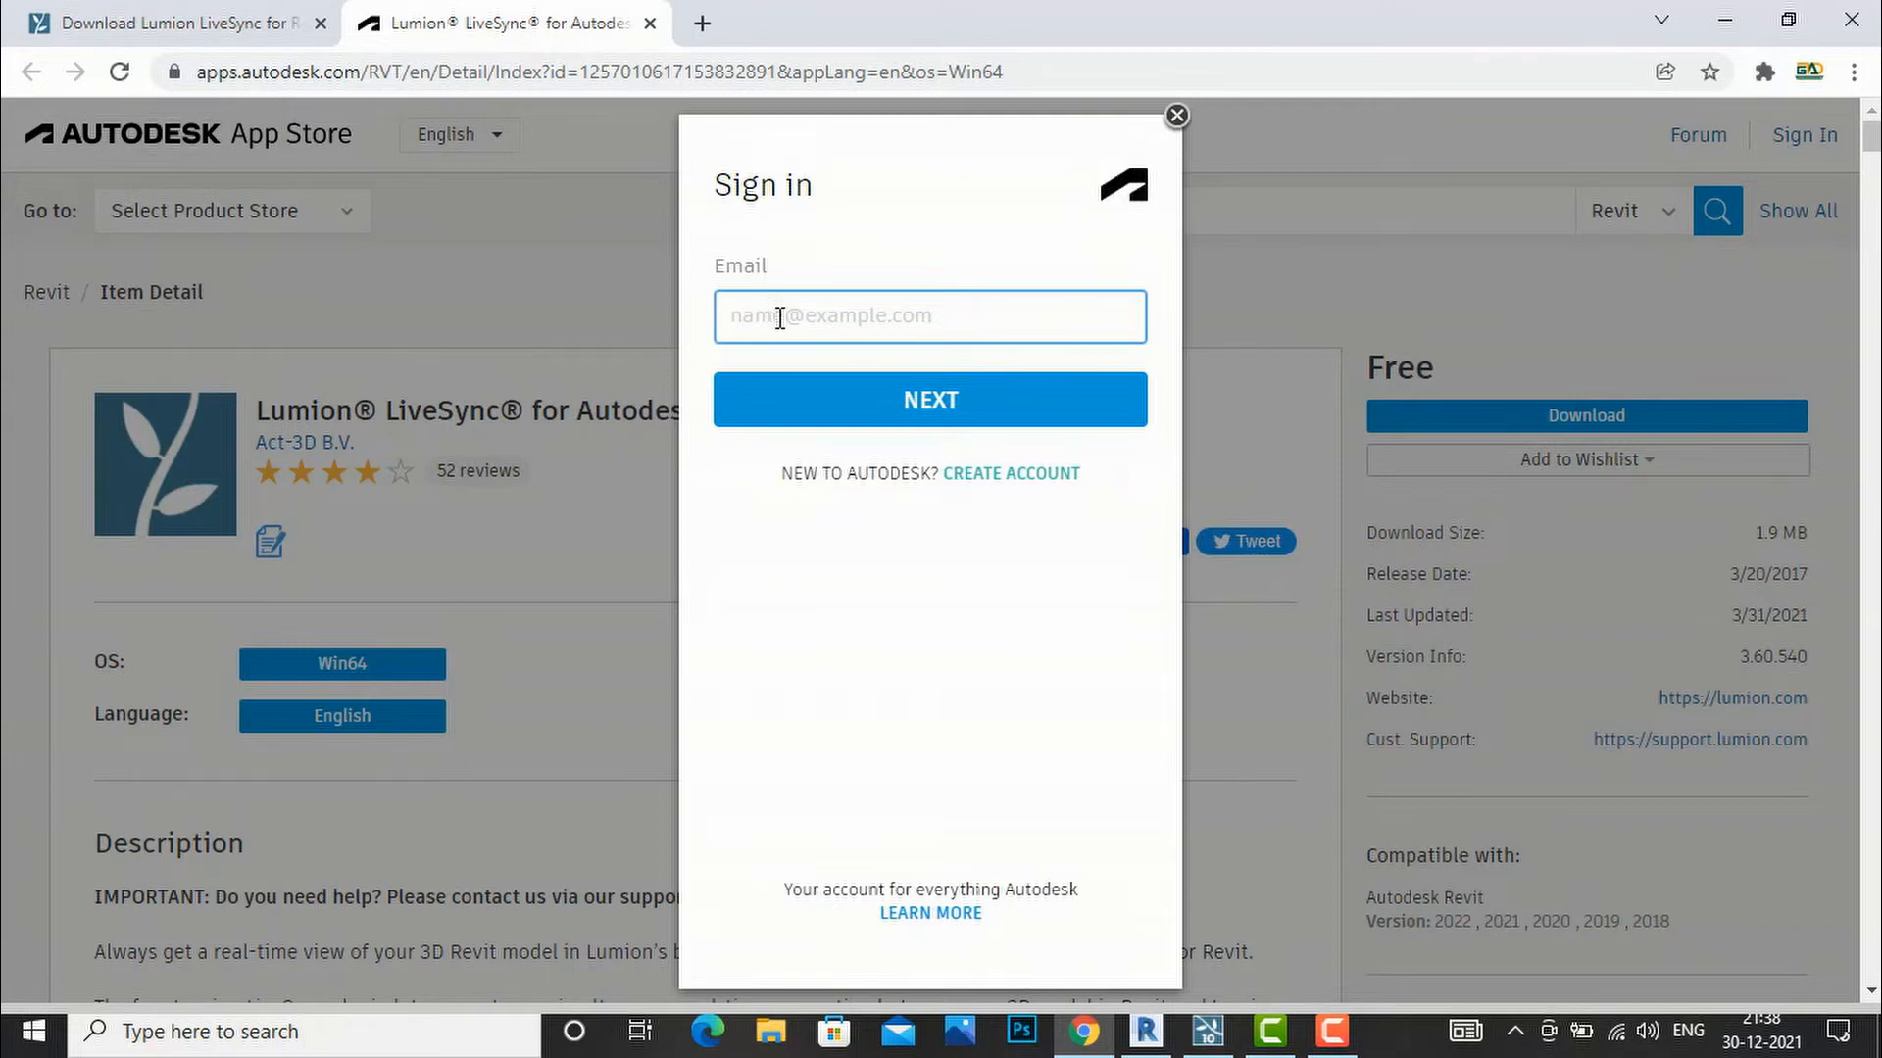
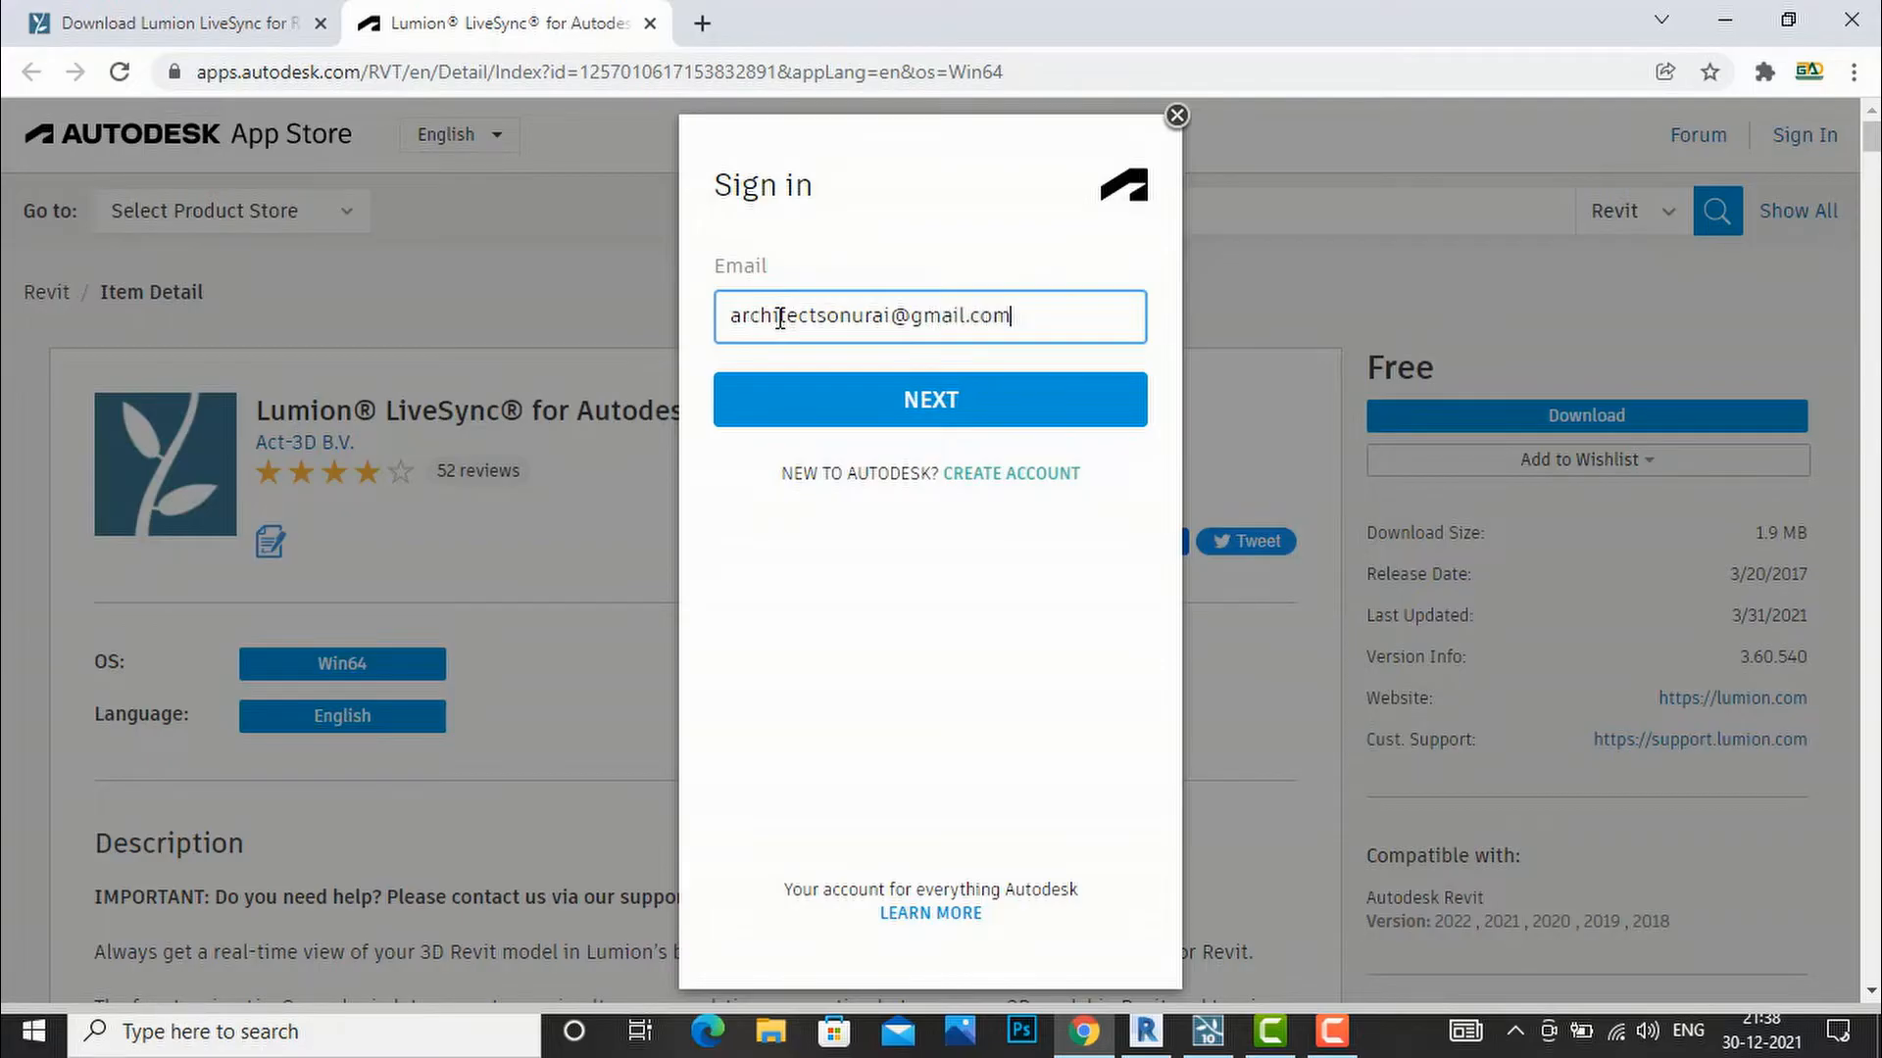
left_click(968, 408)
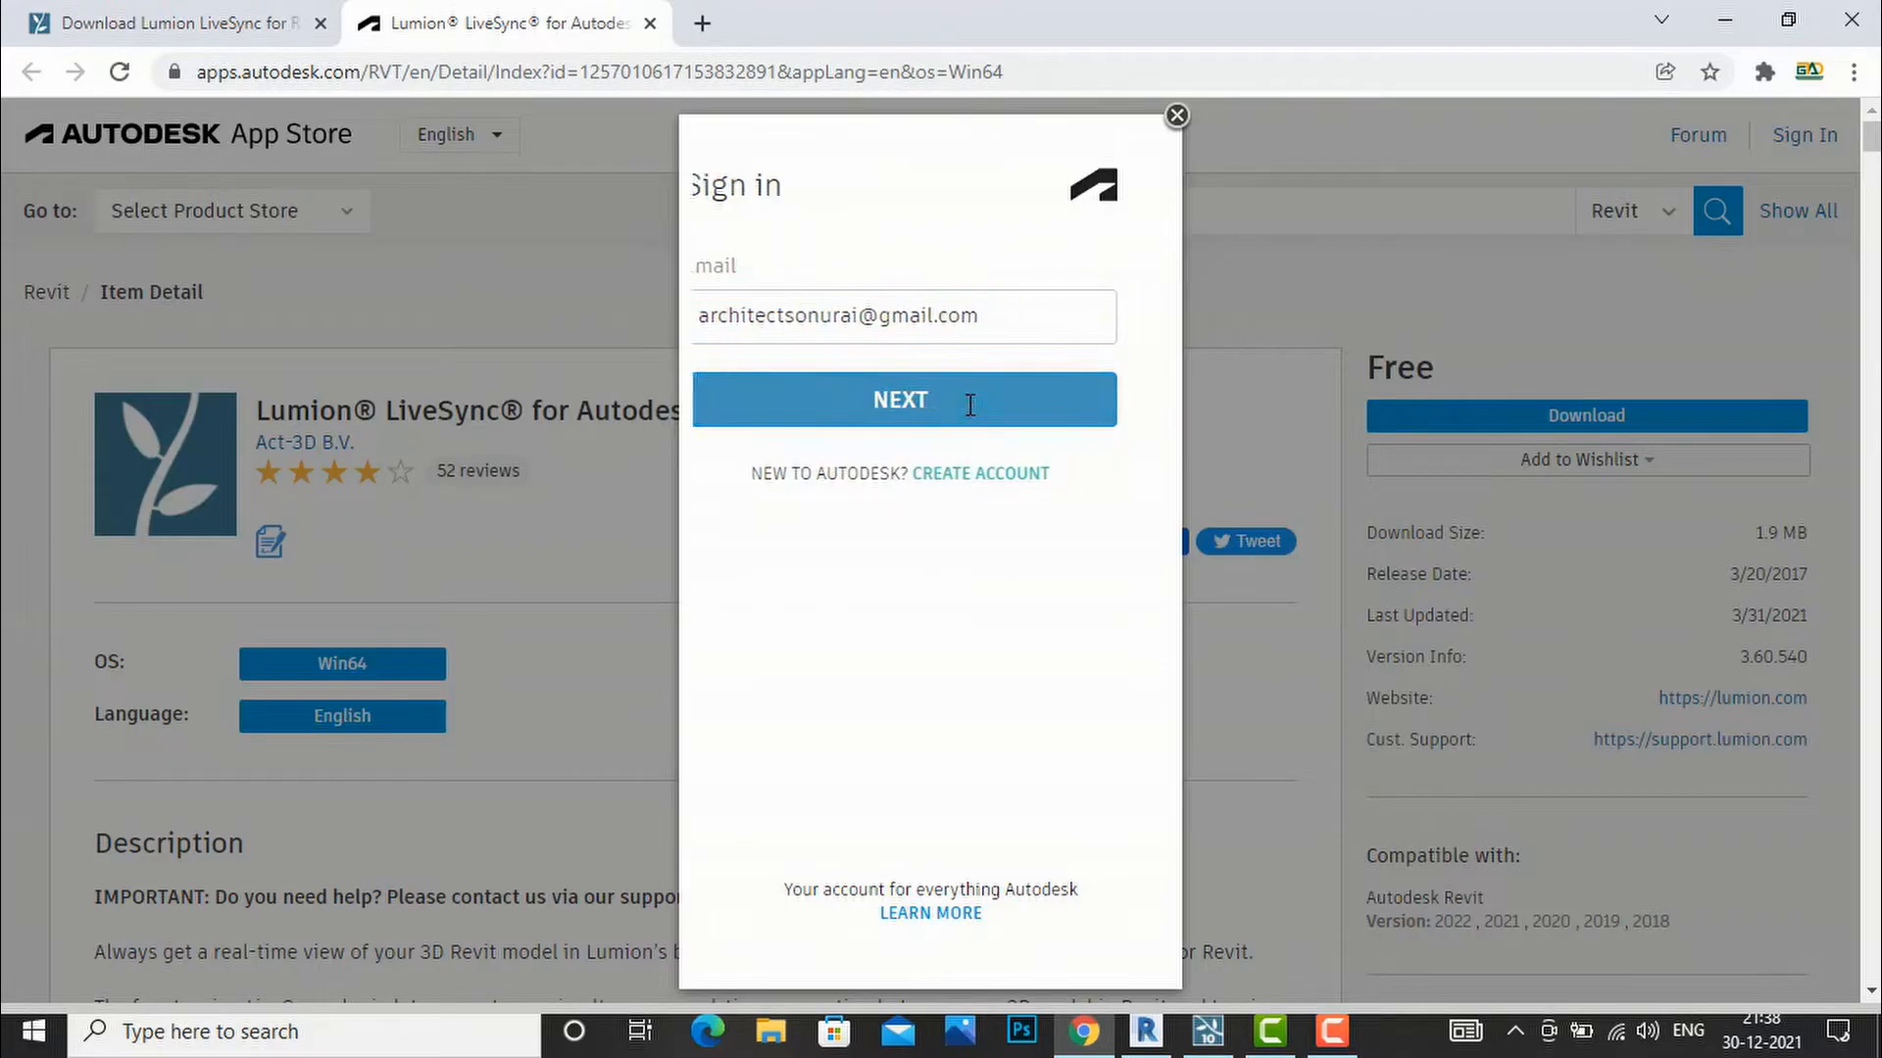
left_click(941, 408)
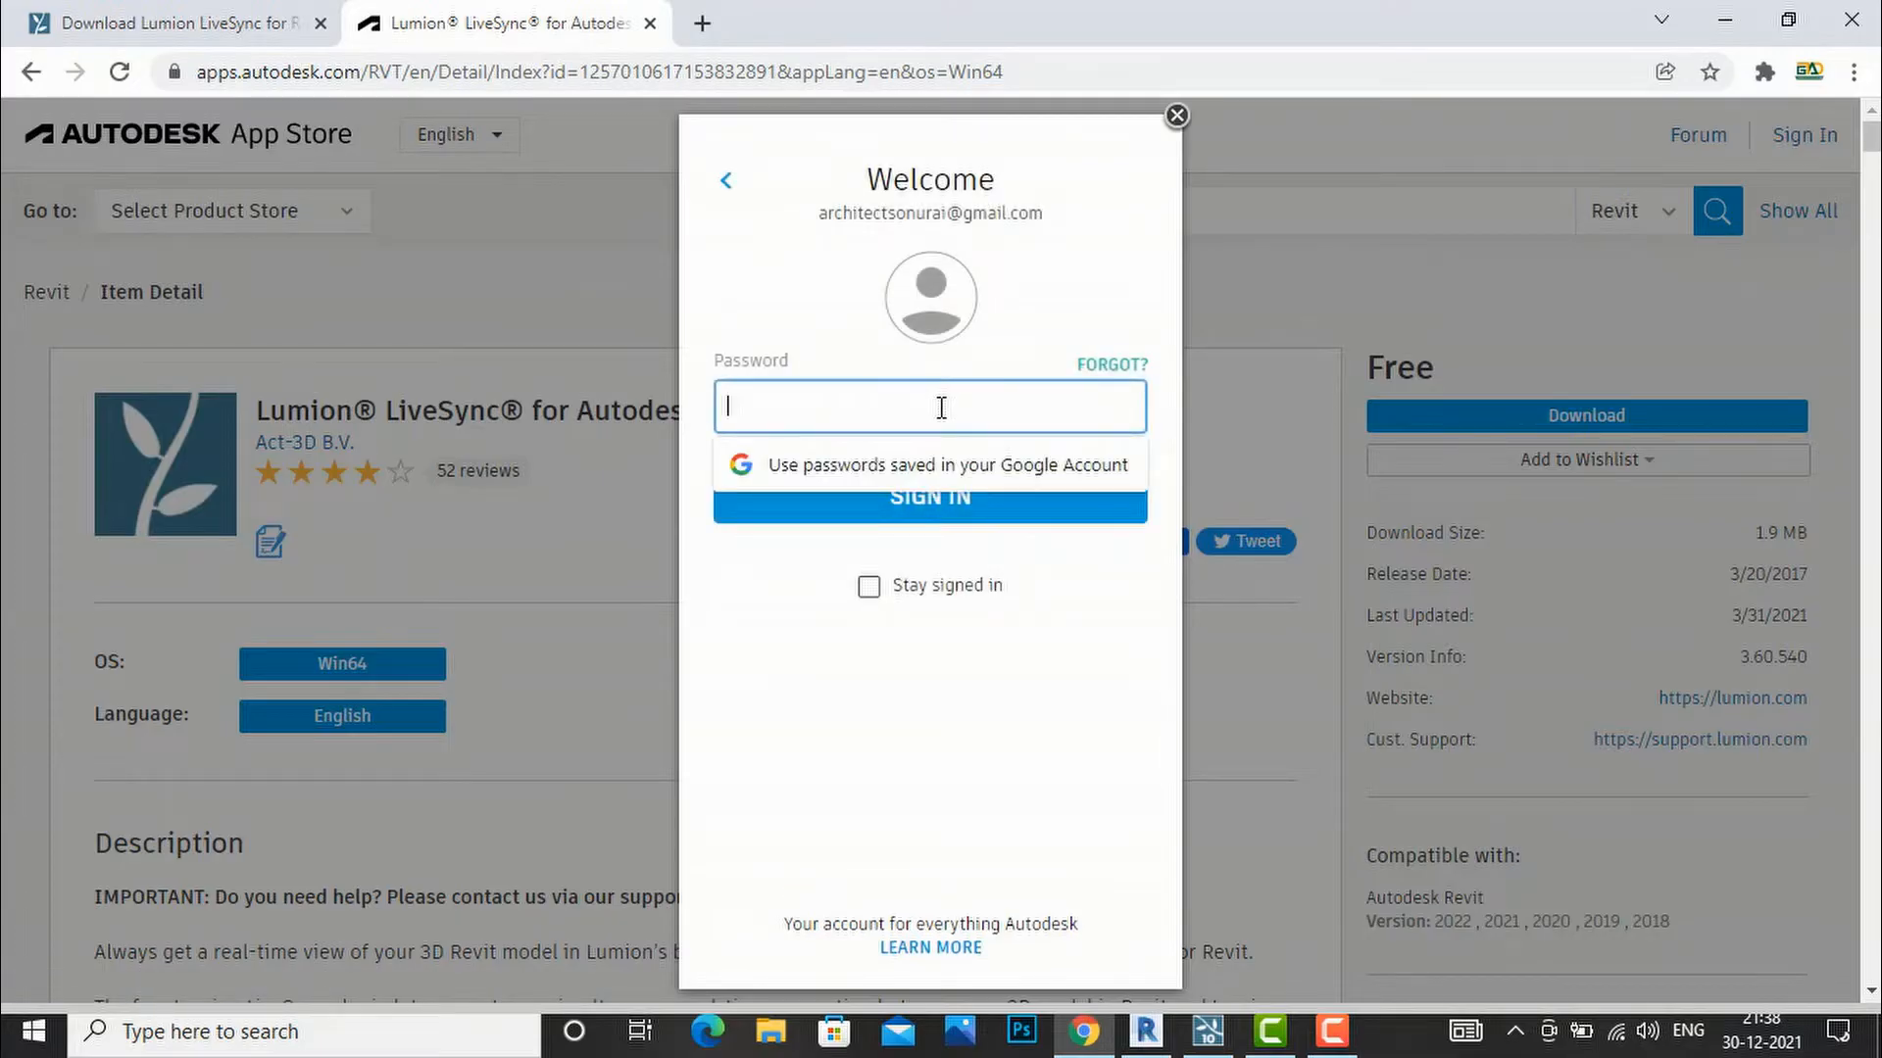
type("•")
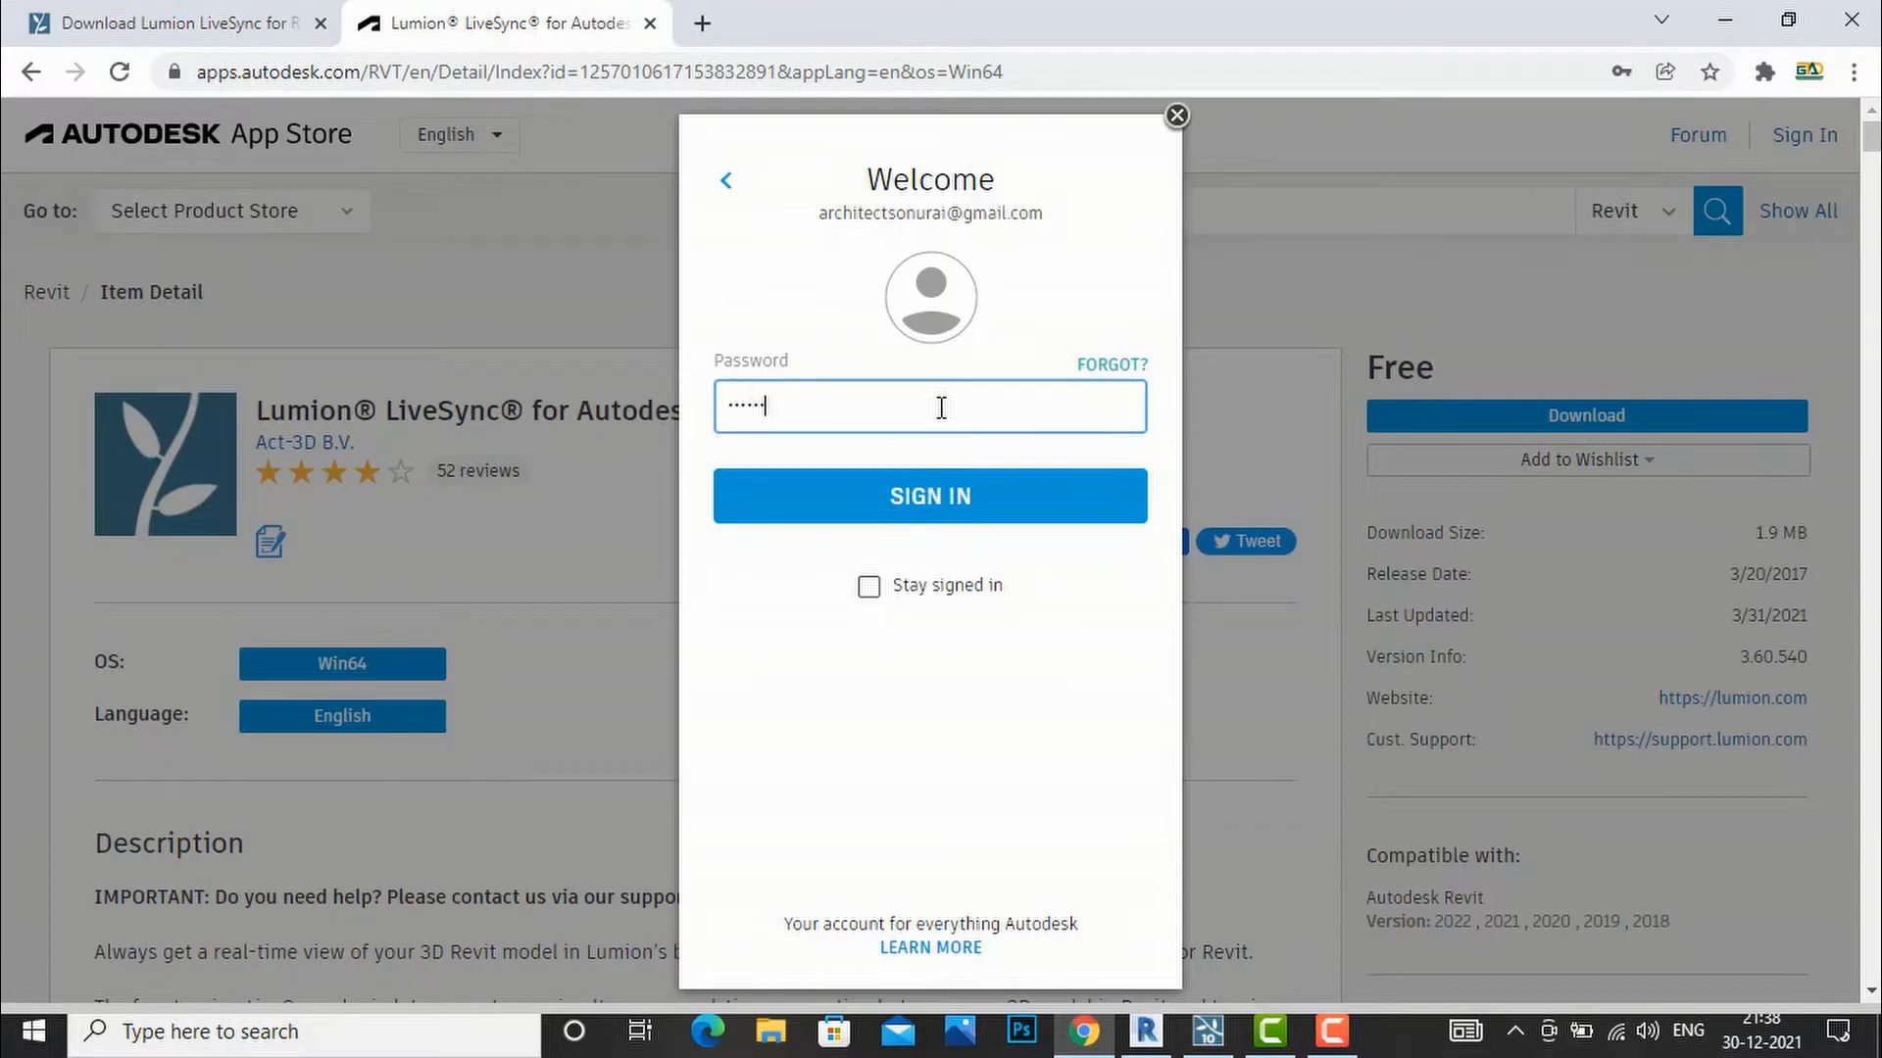
key("Return")
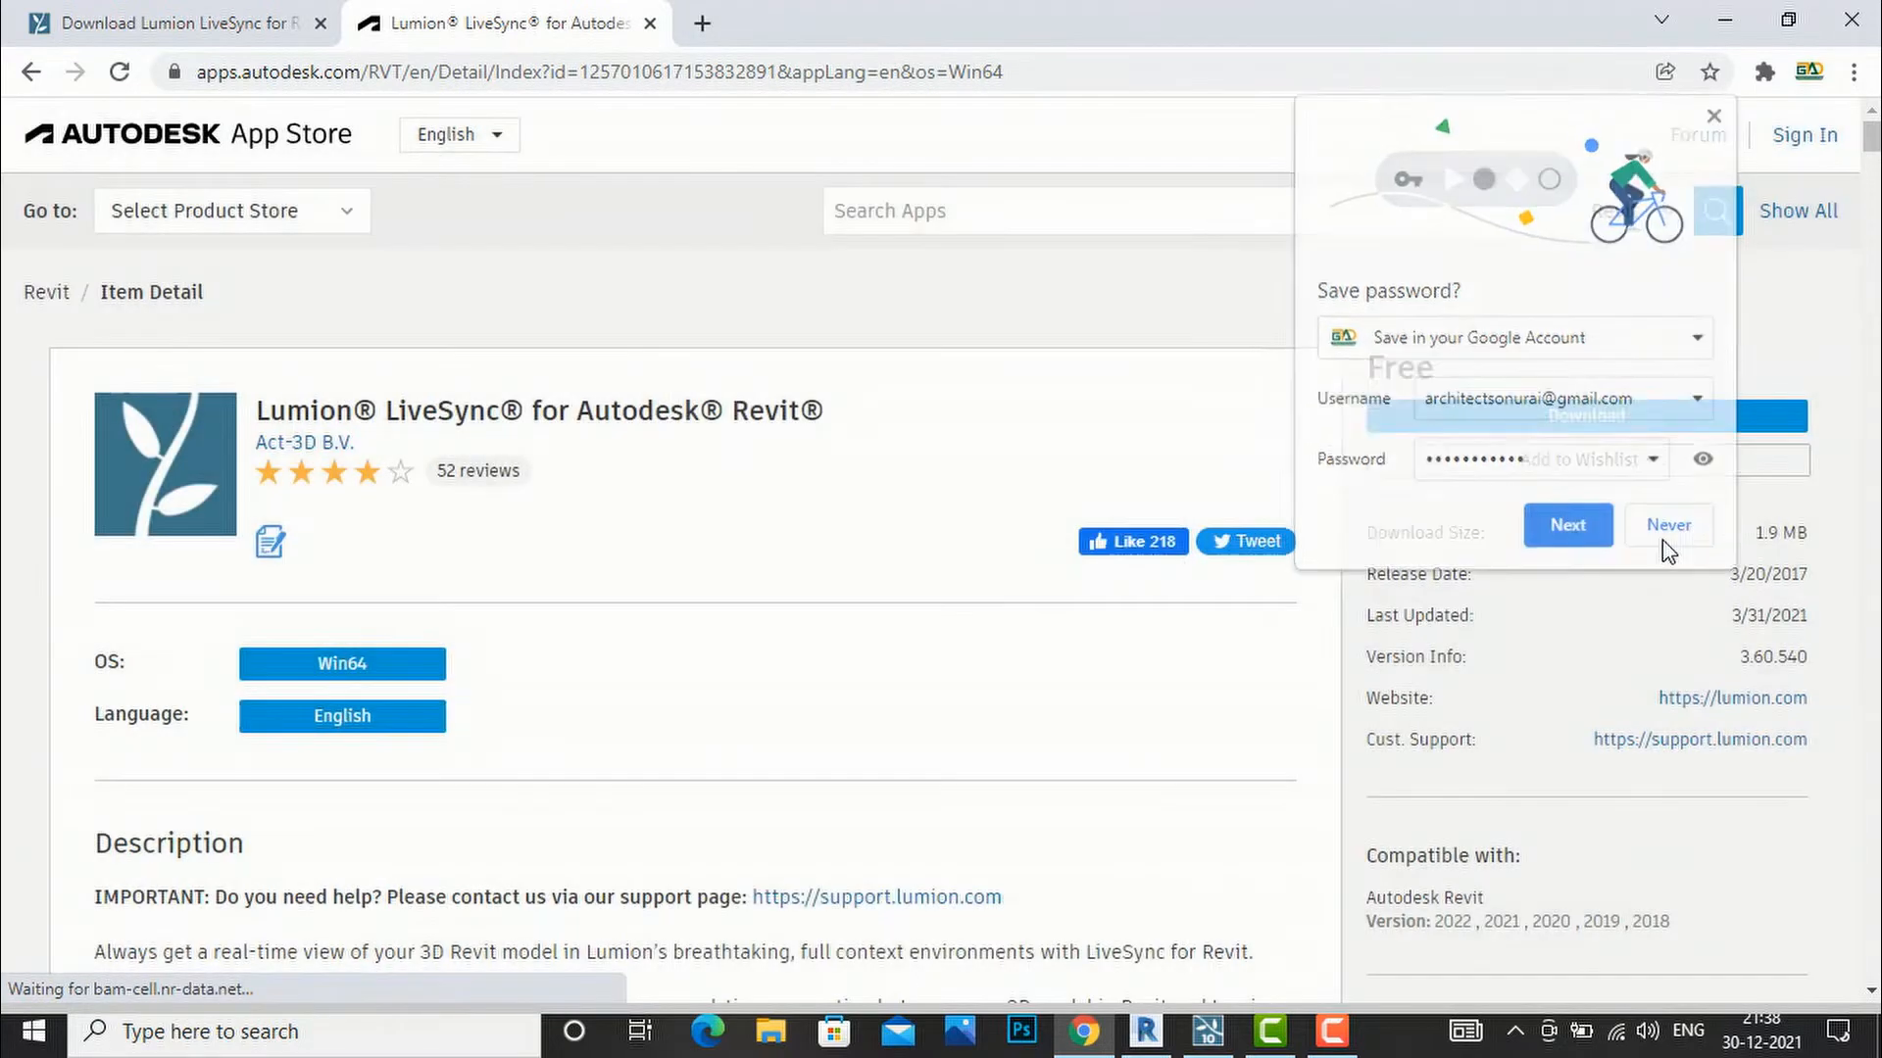
left_click(1667, 528)
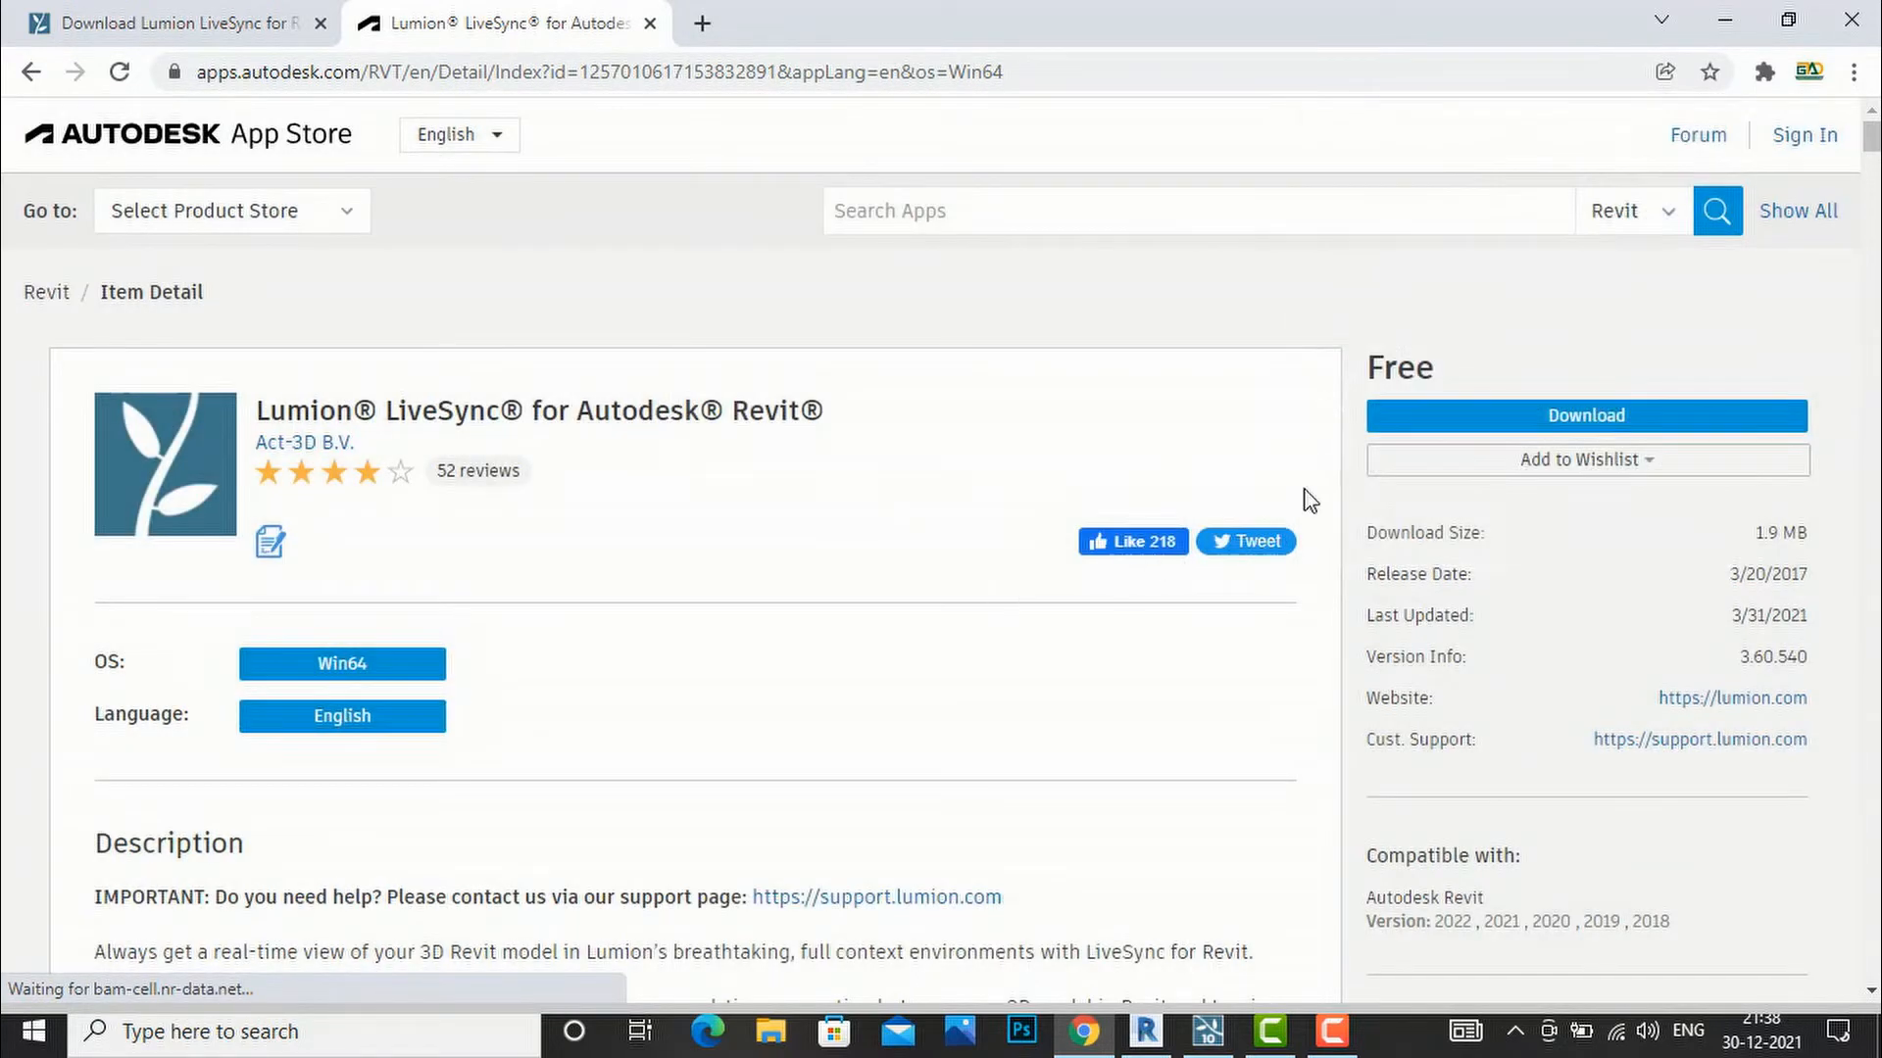
Download the LiveSync installer .msi and run it from the download shelf.
left_click(1487, 424)
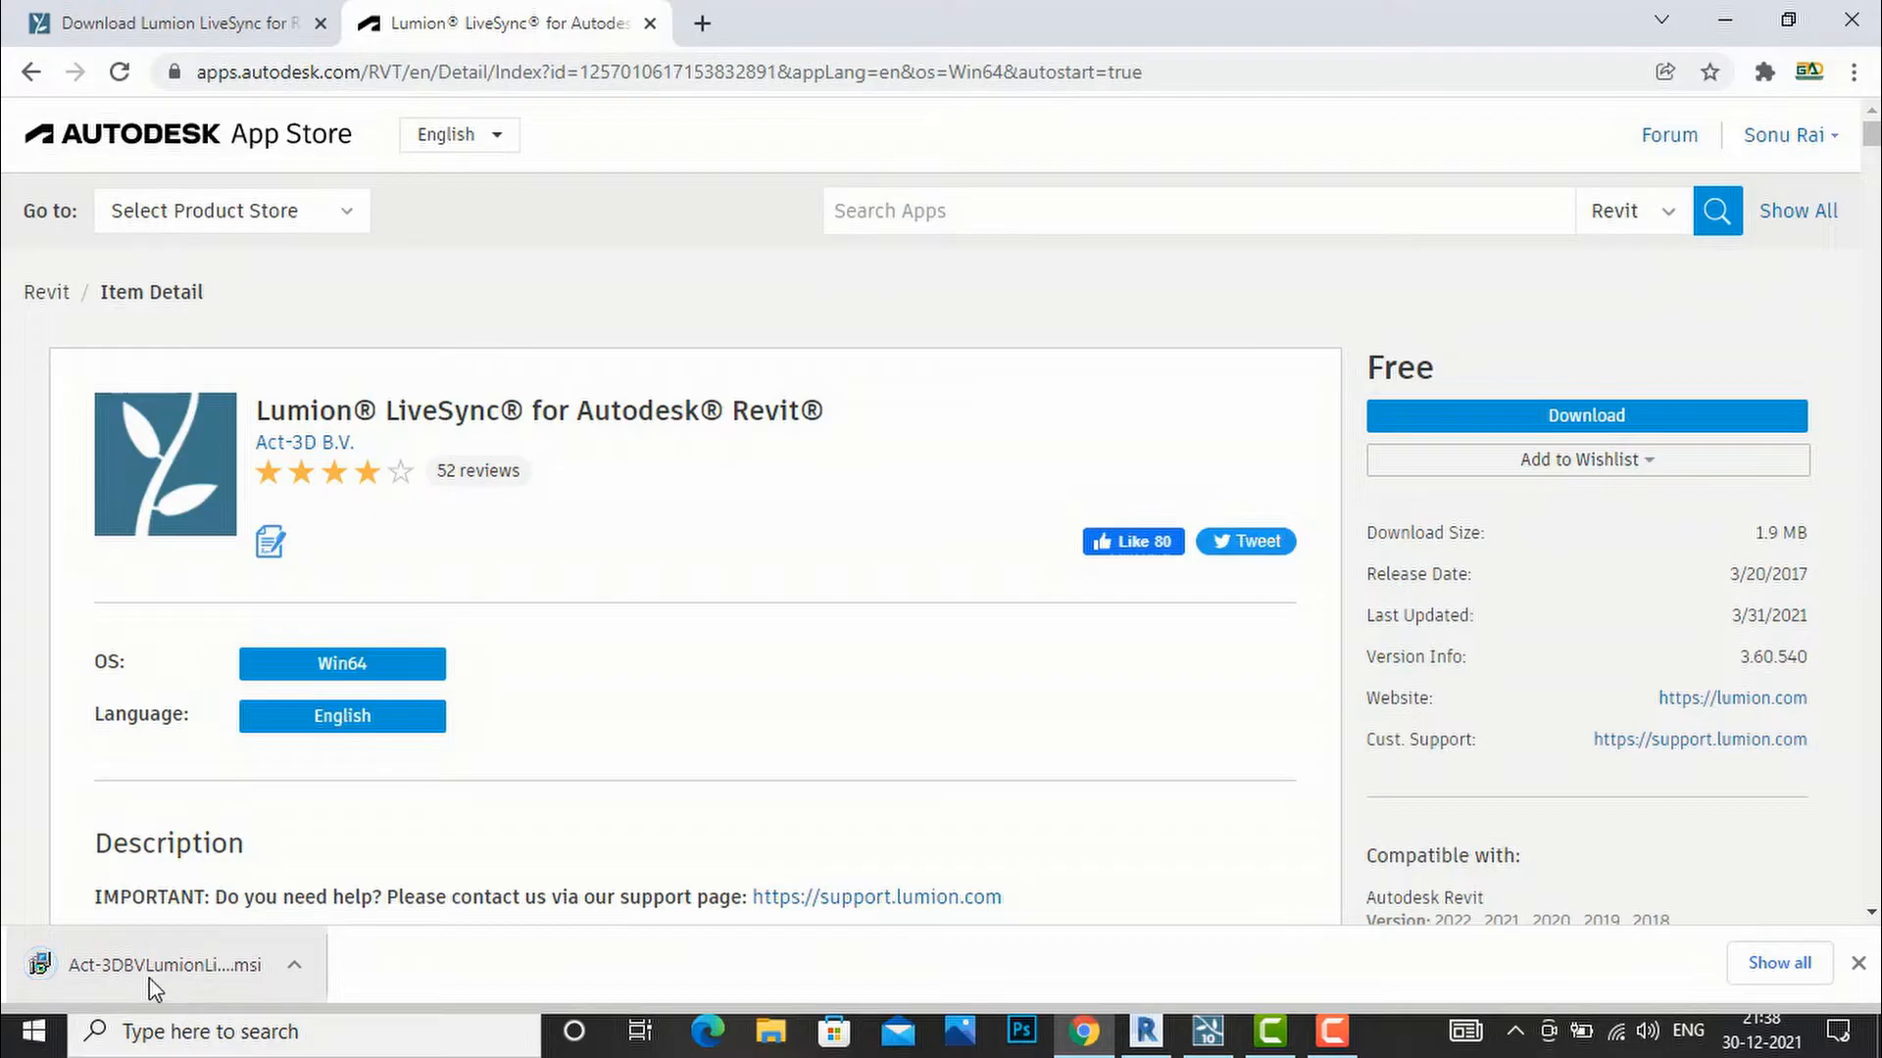
left_click(294, 968)
left_click(369, 790)
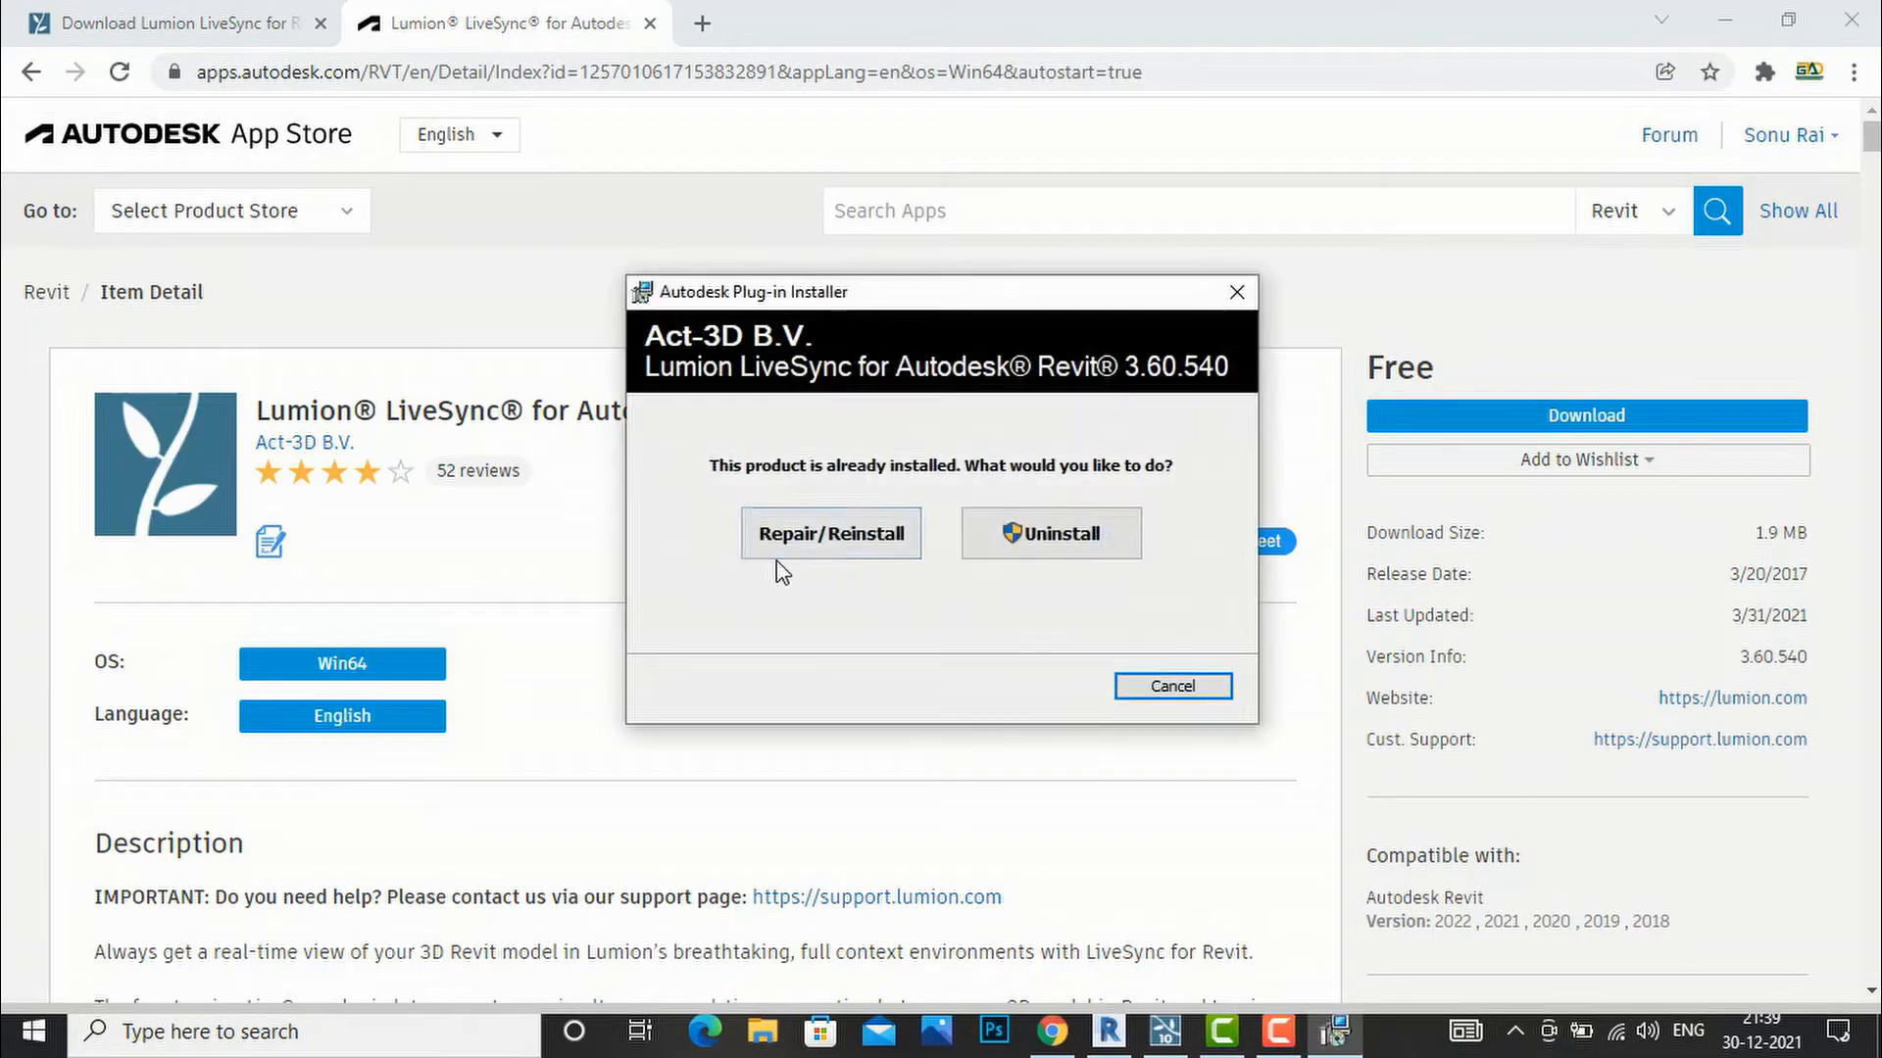
left_click(1039, 543)
Cancel and close the installer, since LiveSync 3.60.540 is already installed, and return to Revit.
left_click(1232, 287)
left_click(1239, 287)
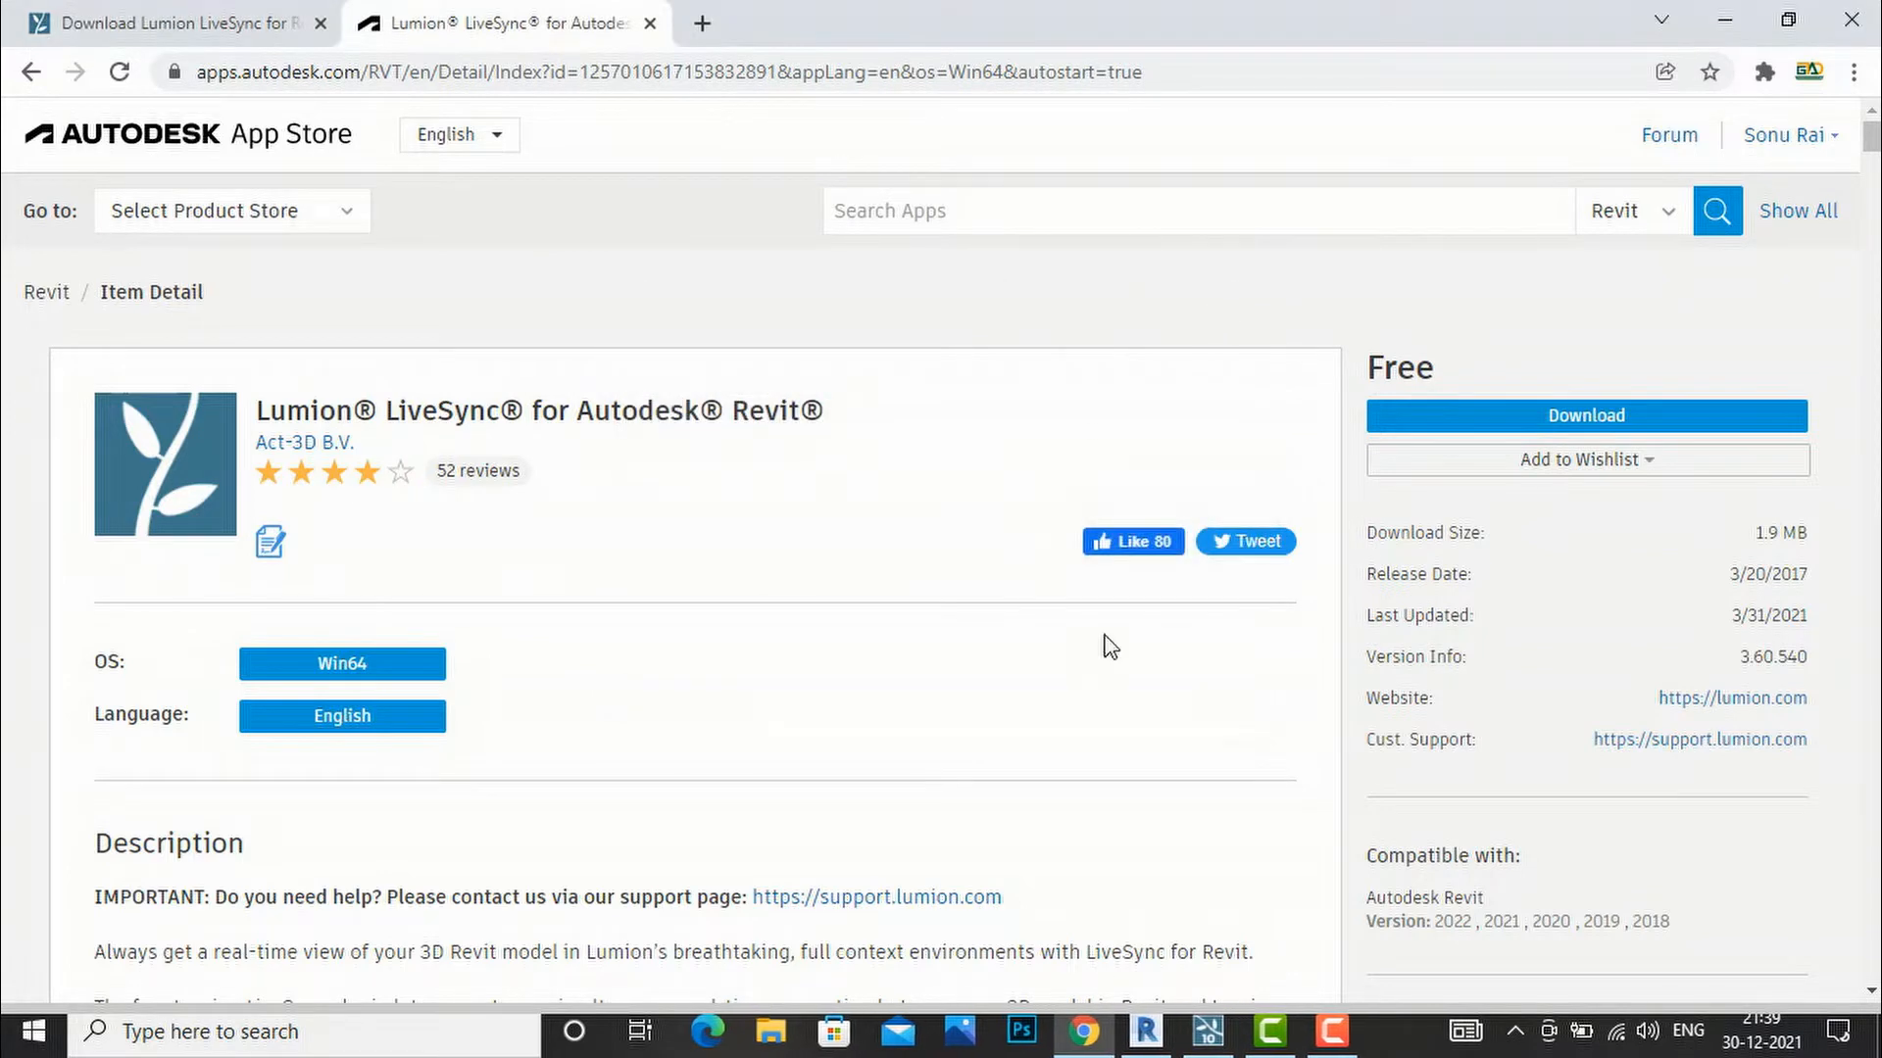
left_click(1145, 1029)
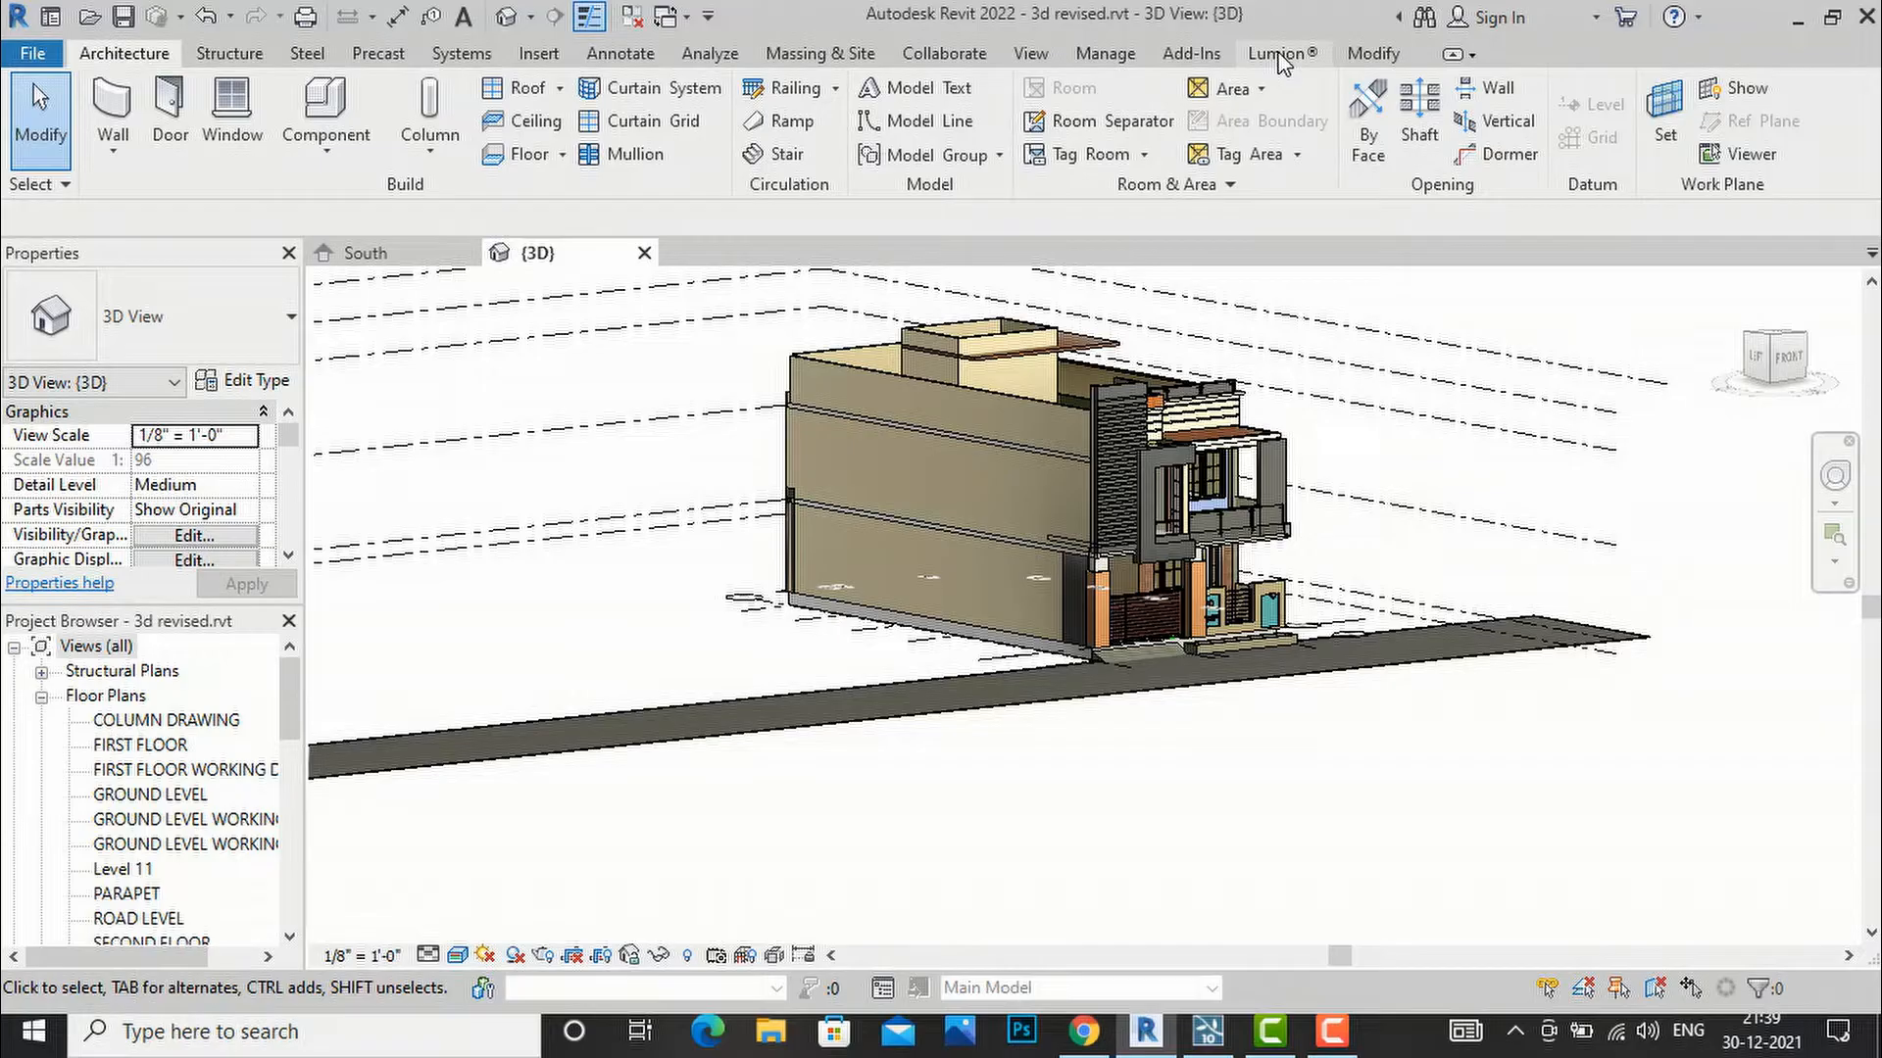
Open the Export as COLLADA file settings from the Lumion® ribbon tab.
left_click(1281, 59)
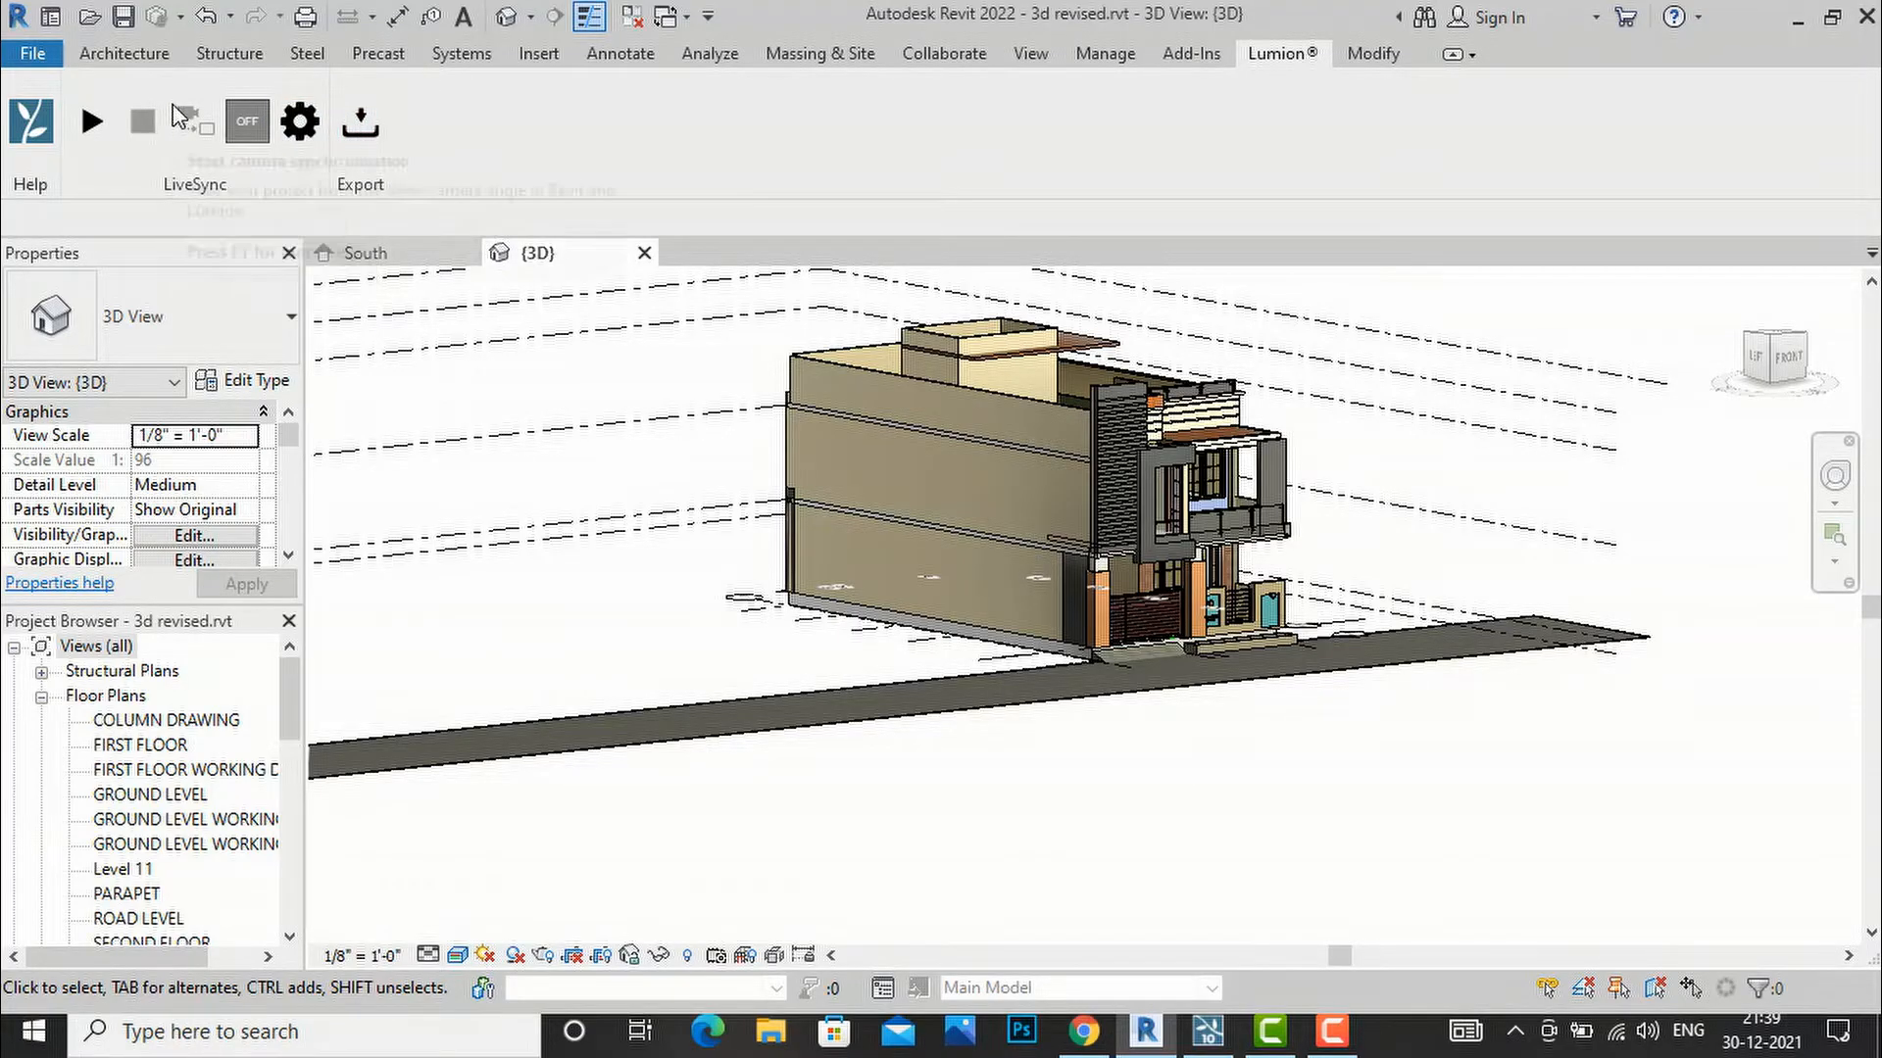
left_click(360, 125)
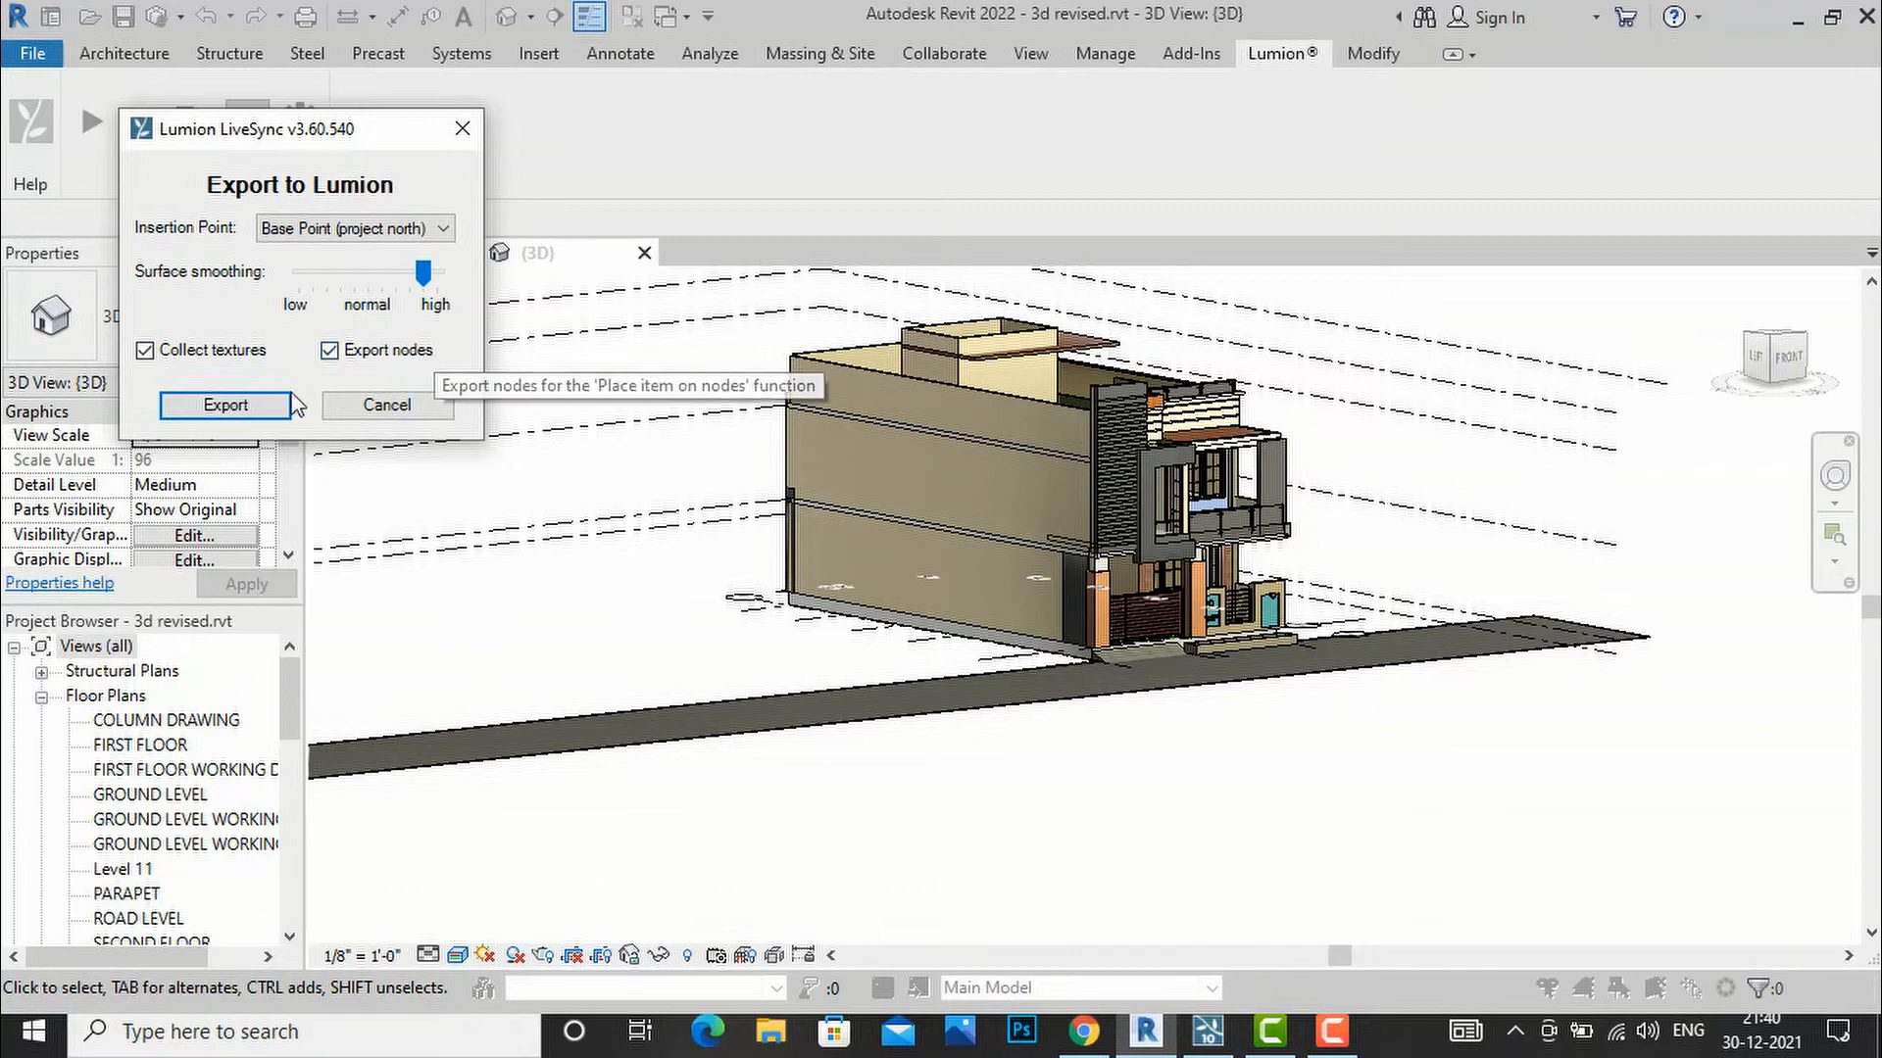
Save the export to the Desktop as 'residence 3d' in COLLADA (*.dae) format.
left_click(225, 404)
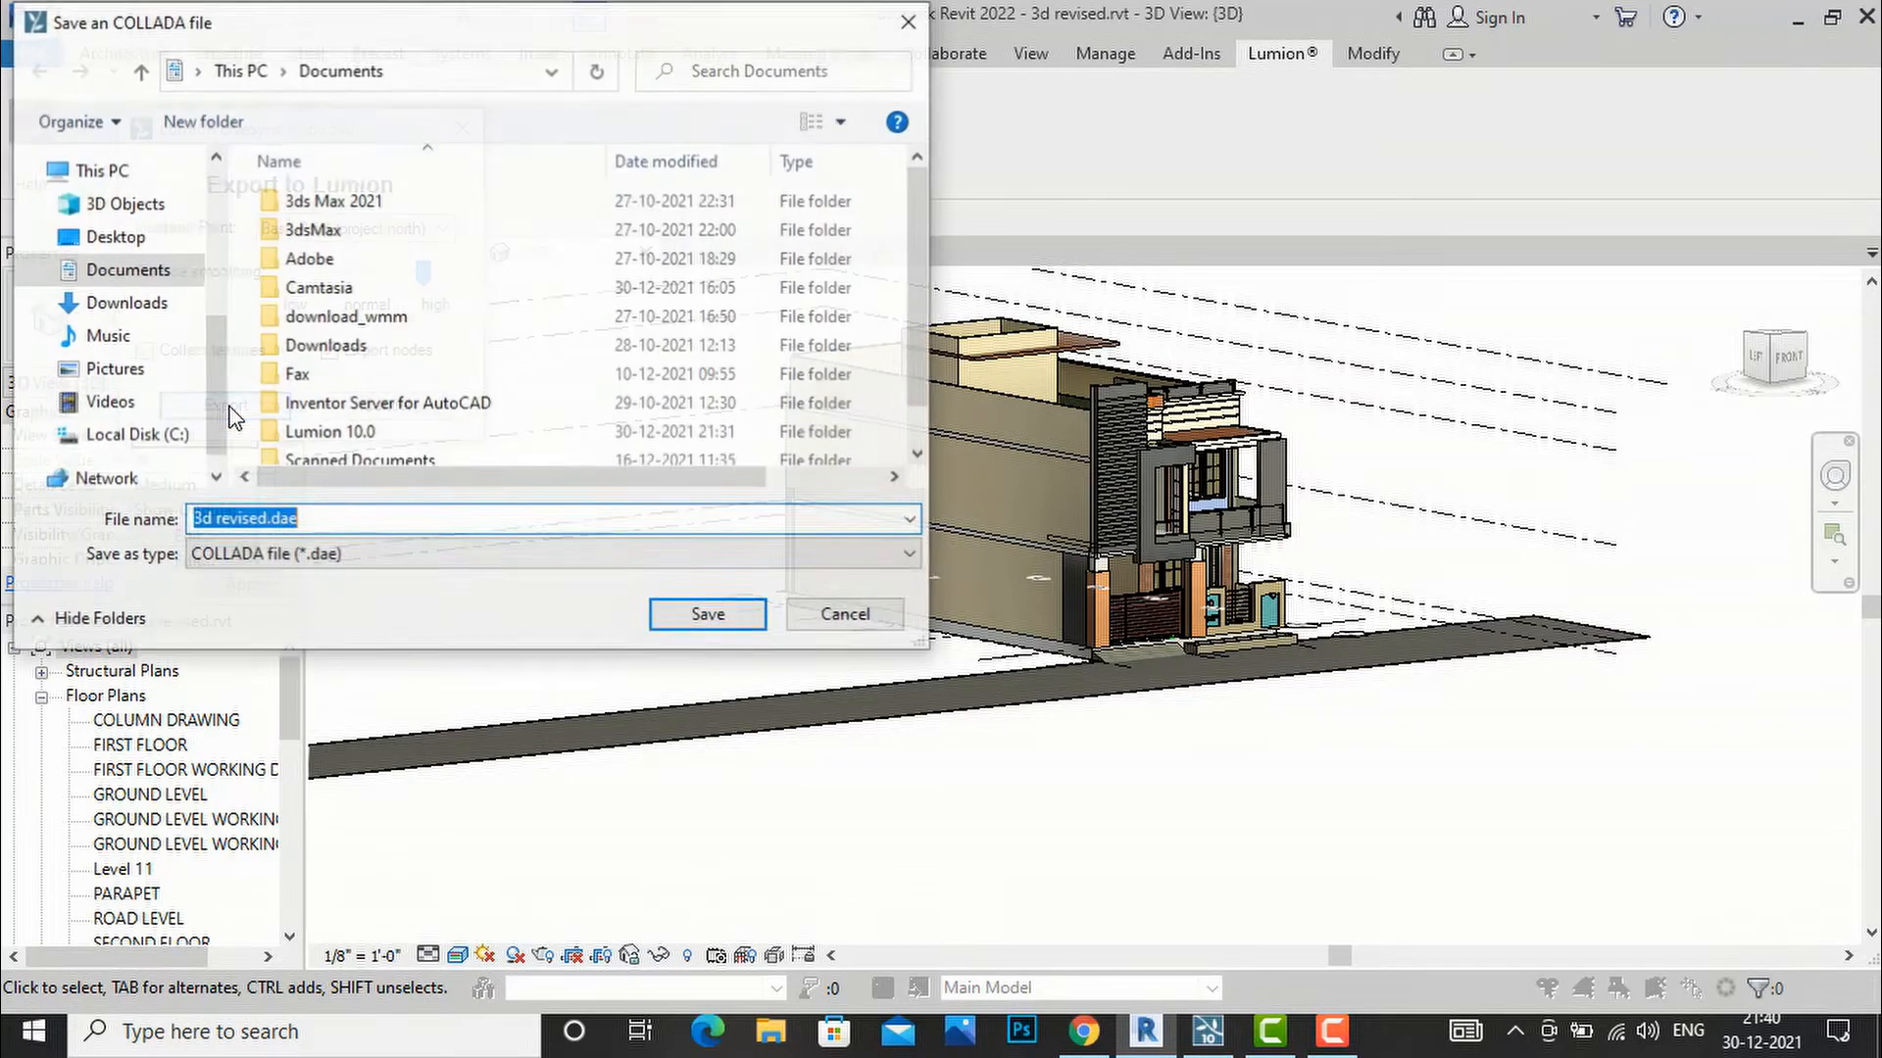
left_click(110, 239)
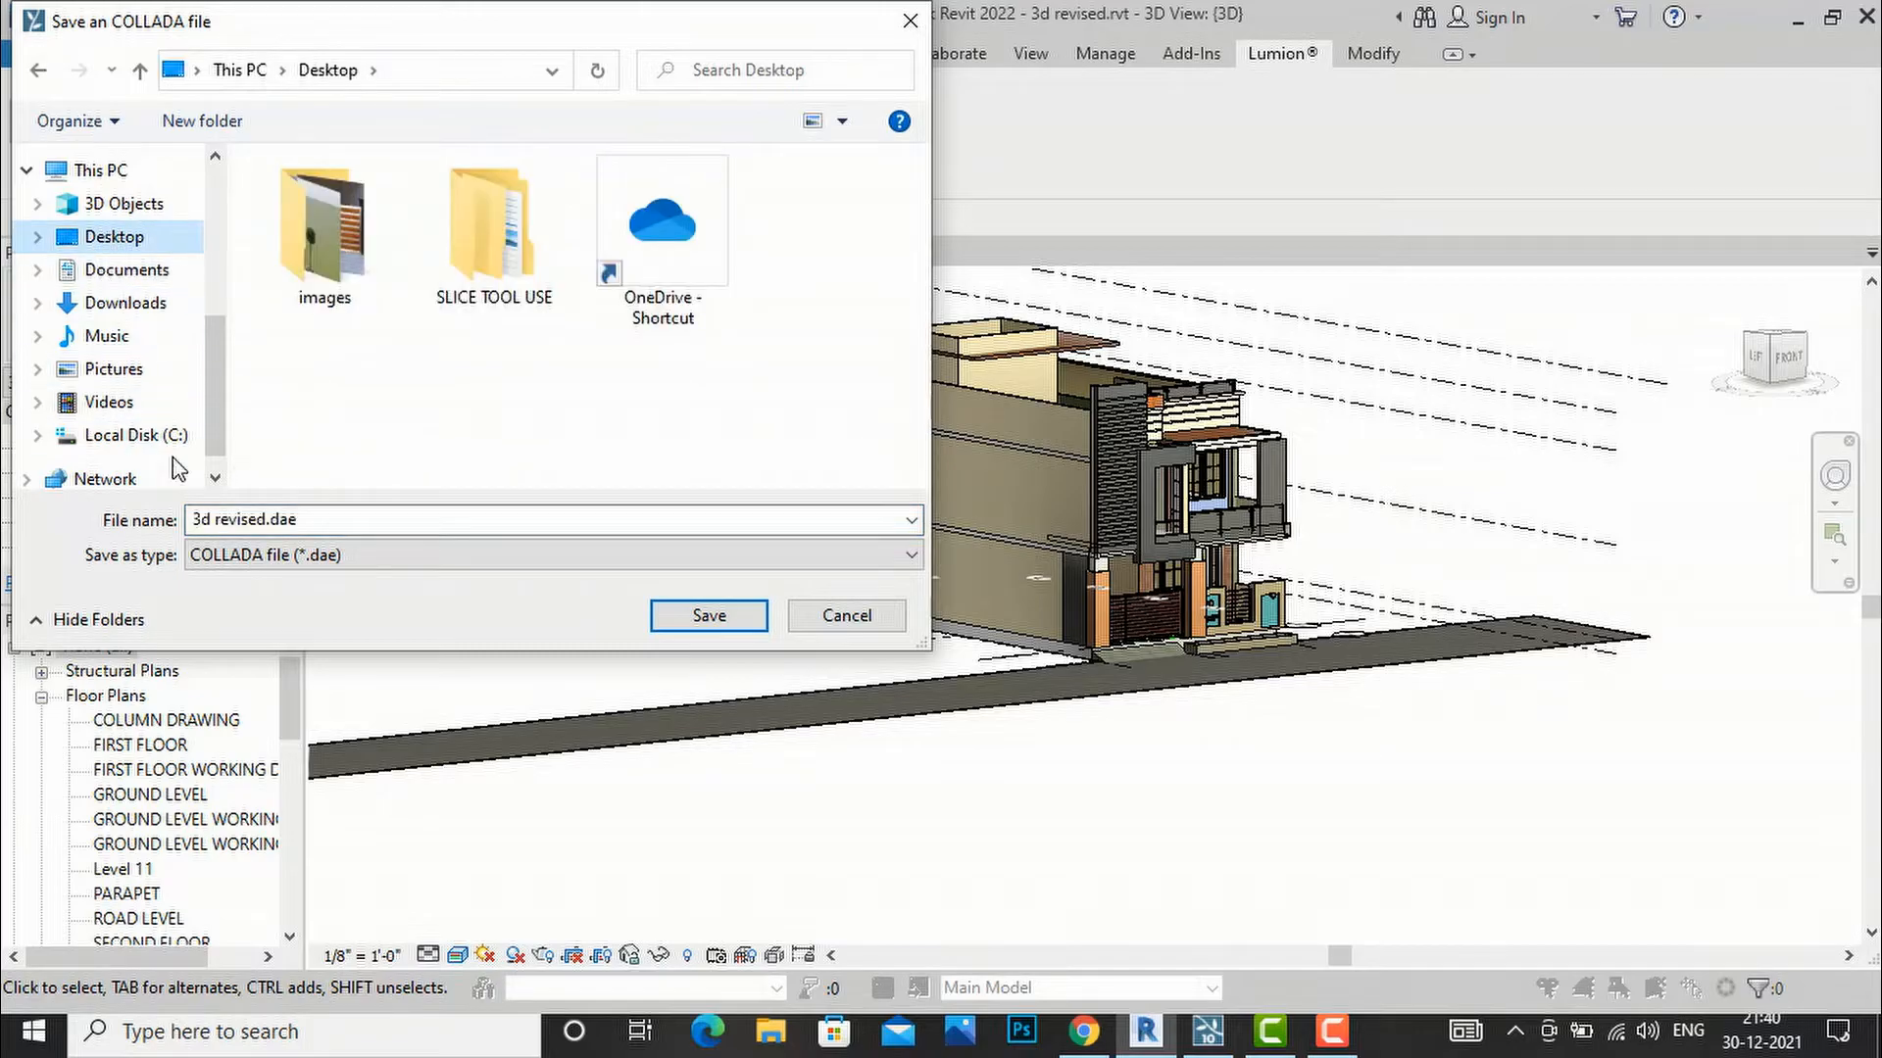
left_click(322, 517)
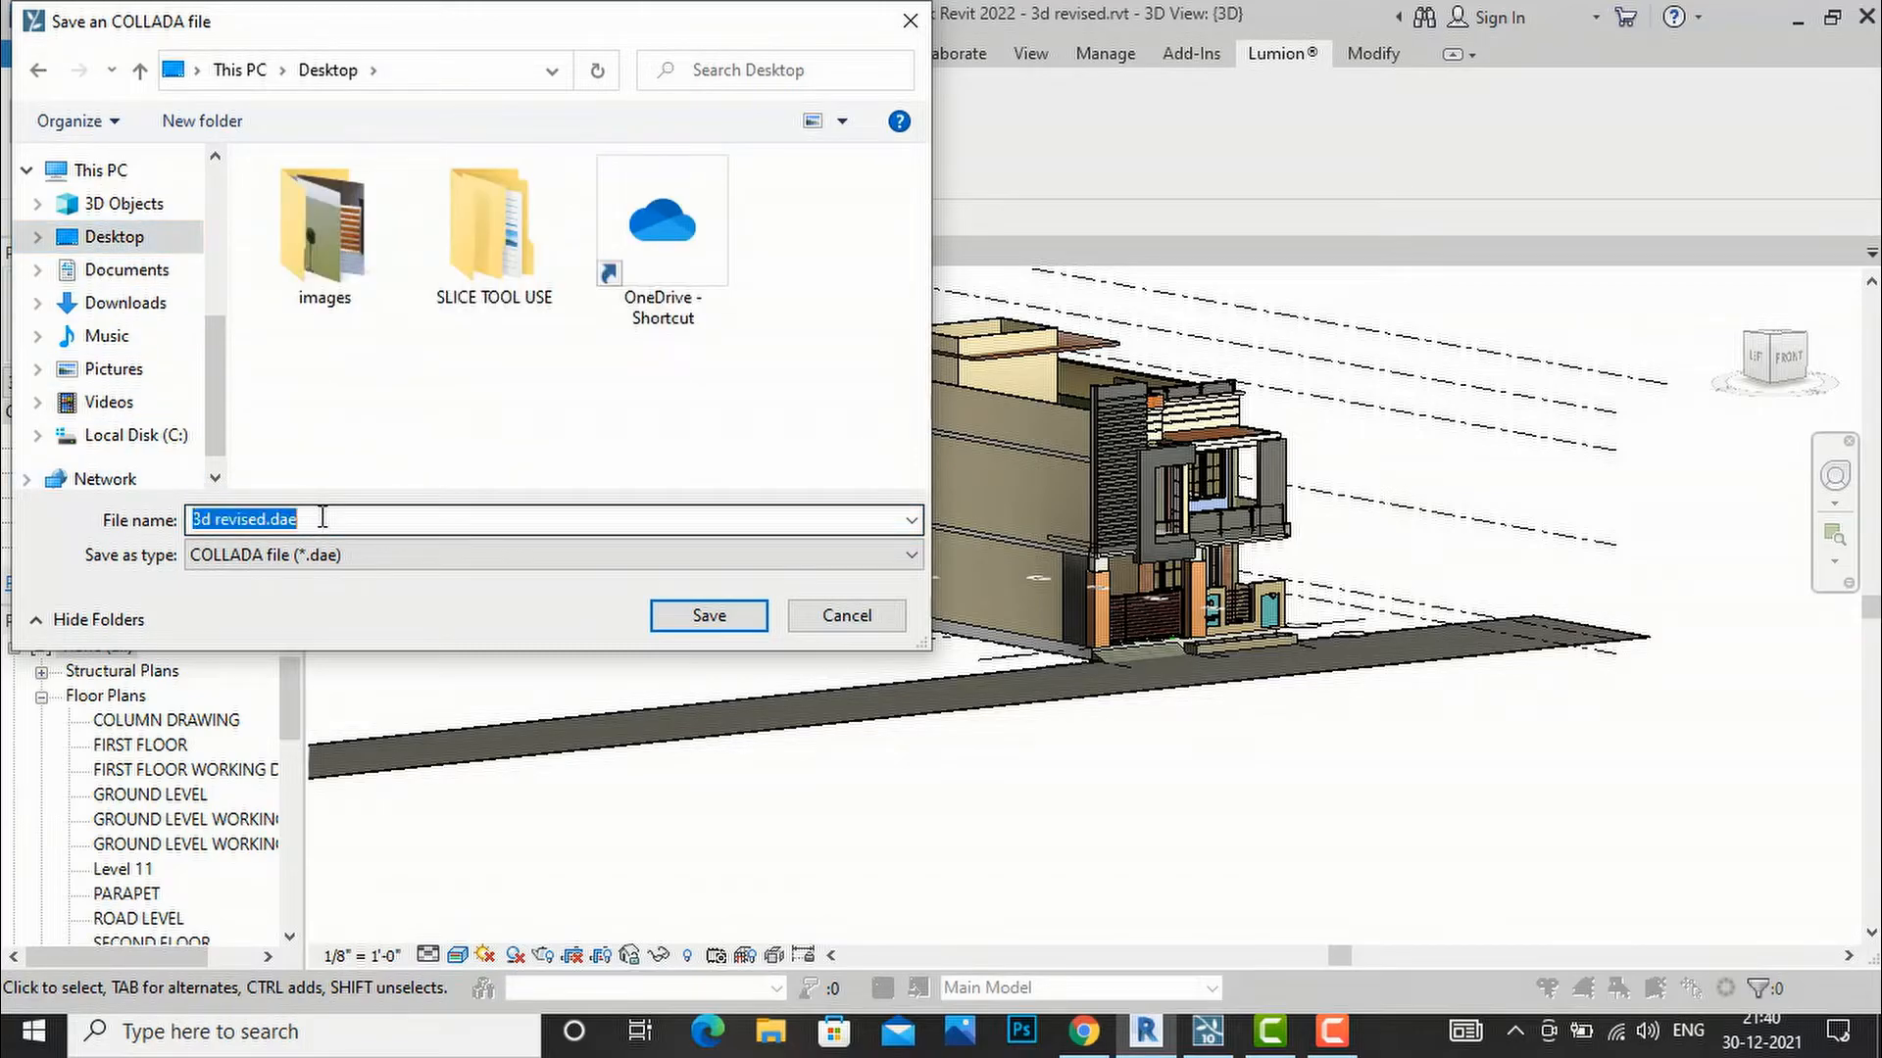
type("residence 3d")
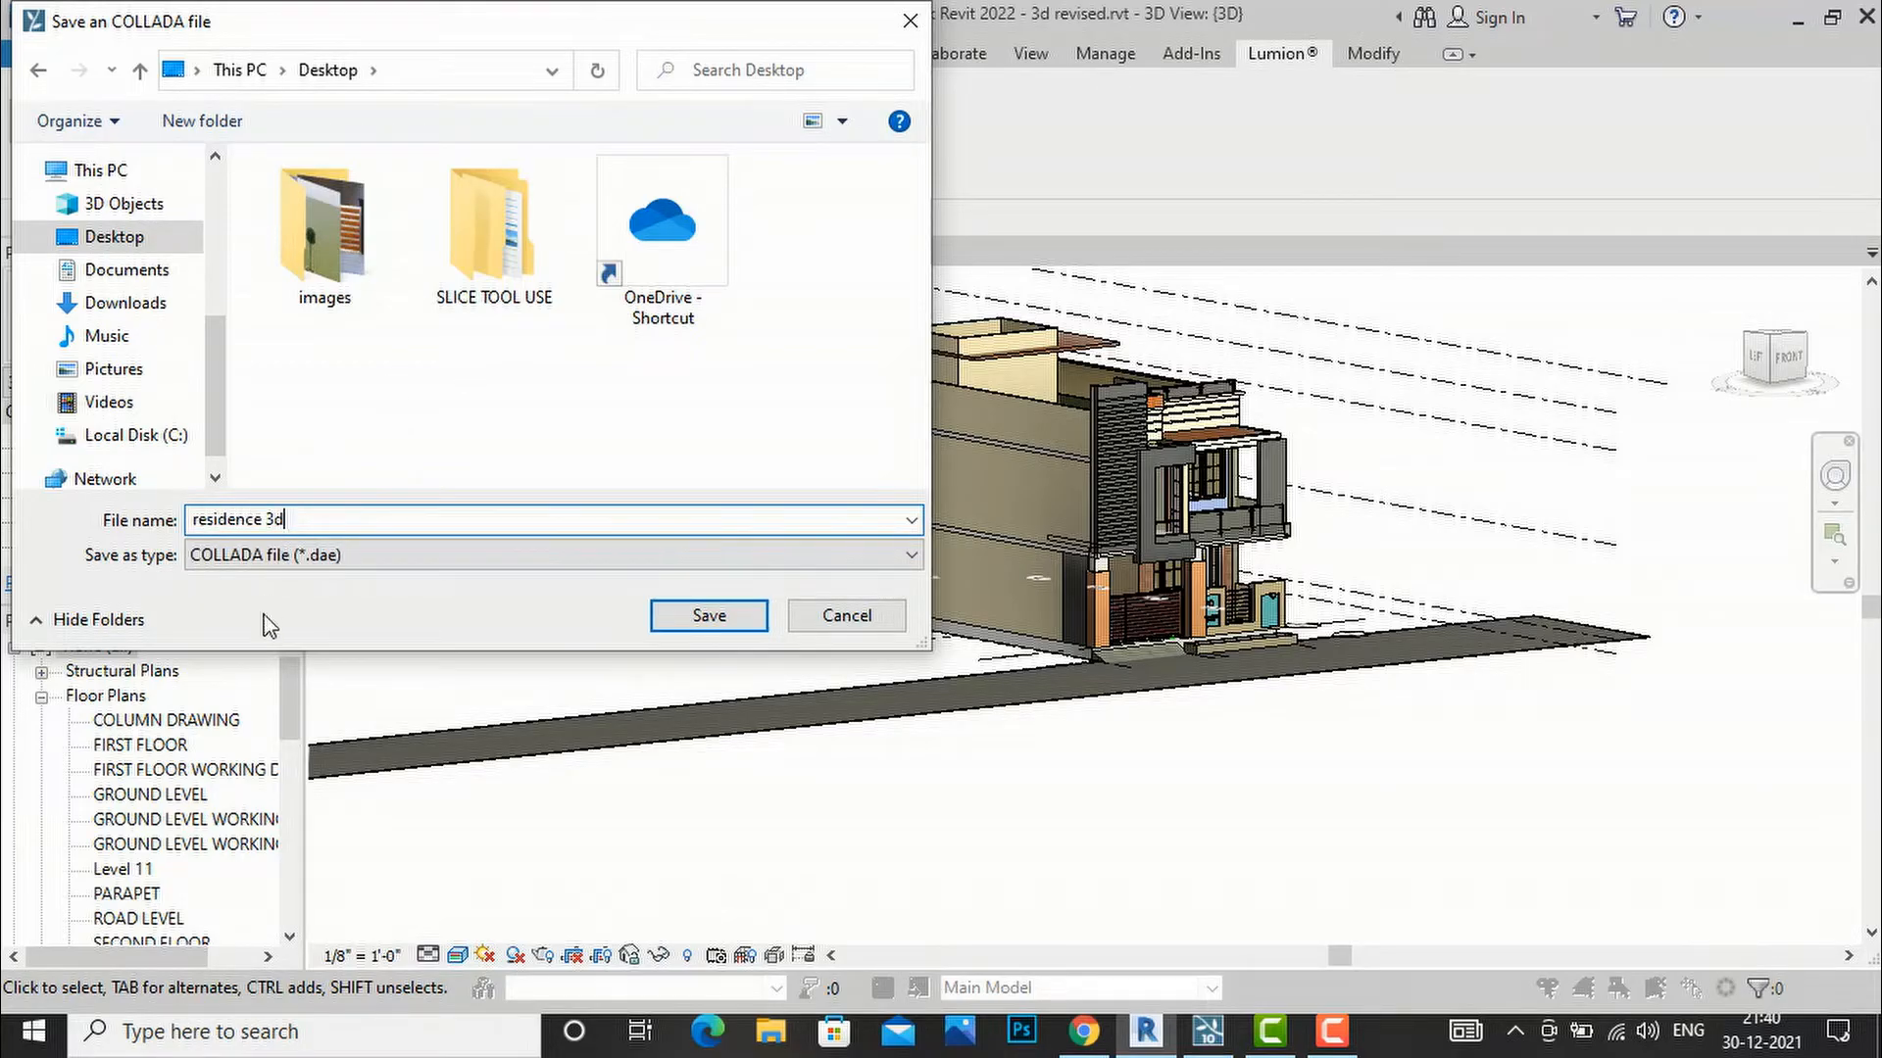
left_click(397, 559)
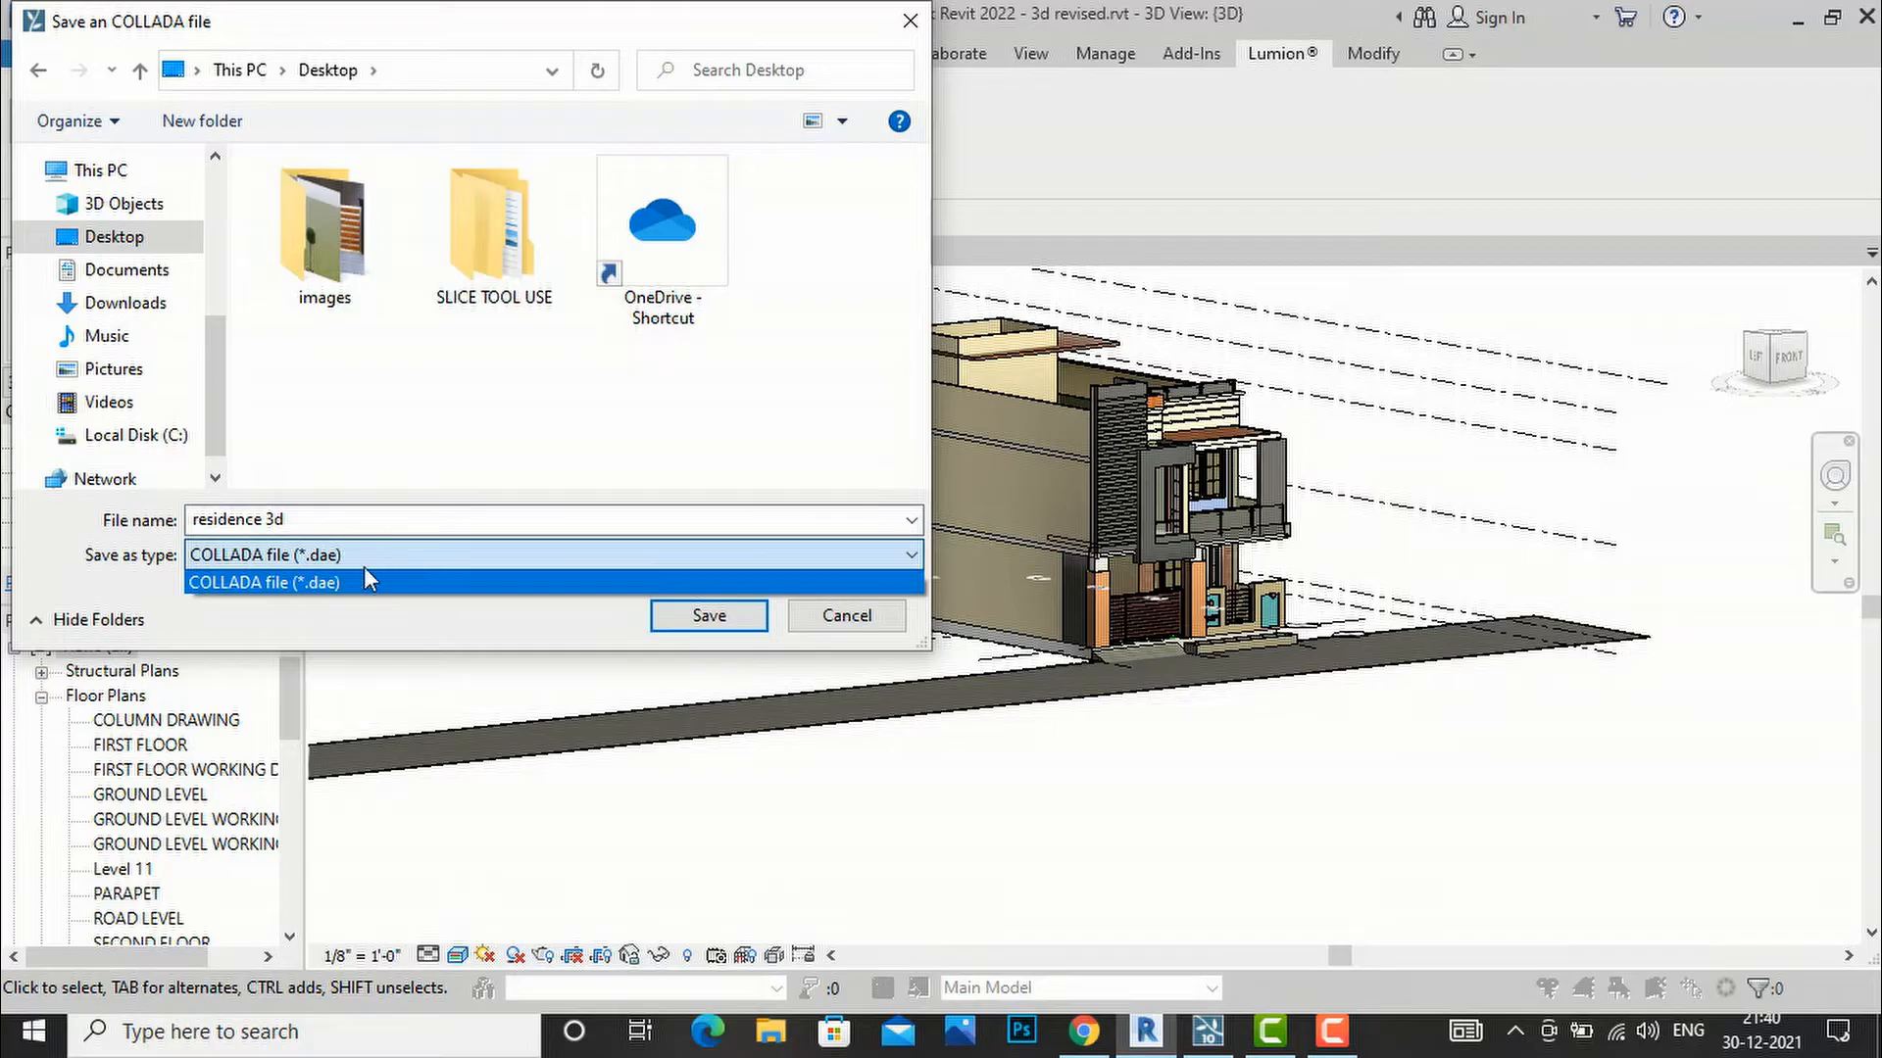
left_click(449, 582)
left_click(689, 621)
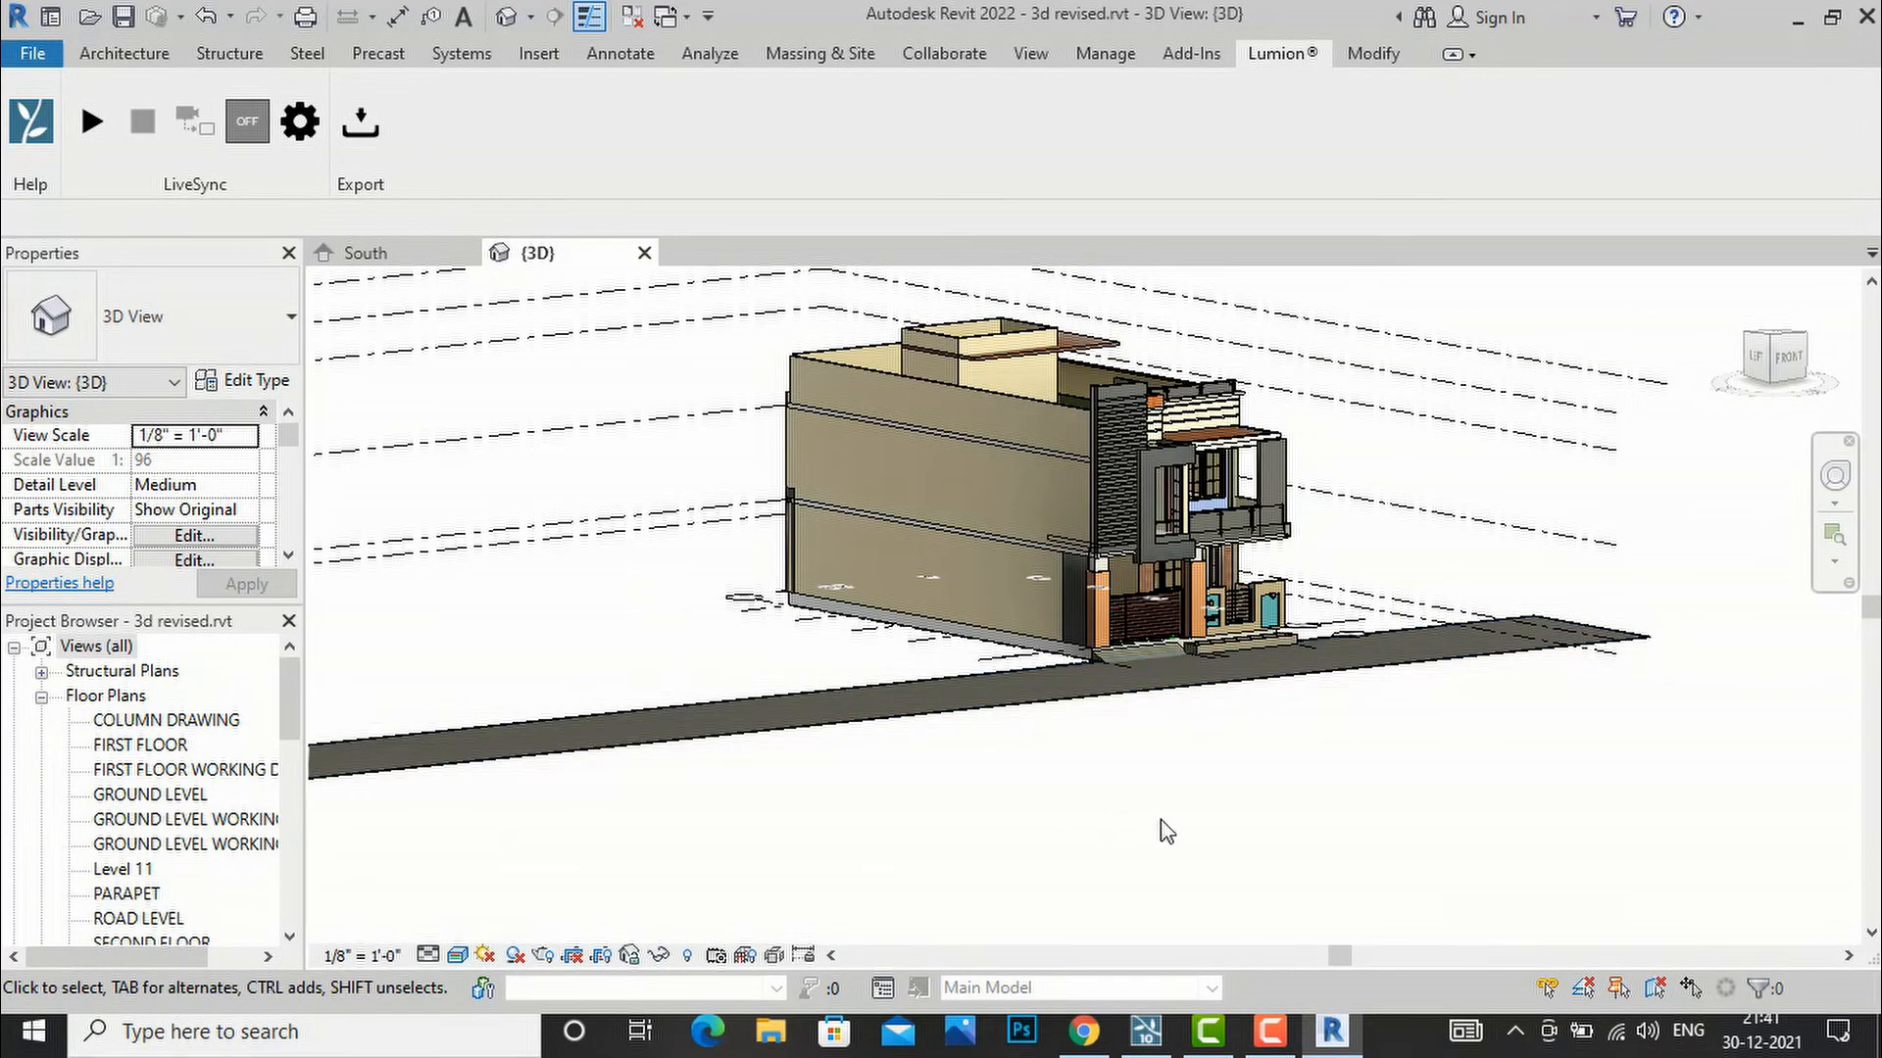
In Lumion, import residence 3d.dae from the Desktop and confirm the import settings.
left_click(1147, 1033)
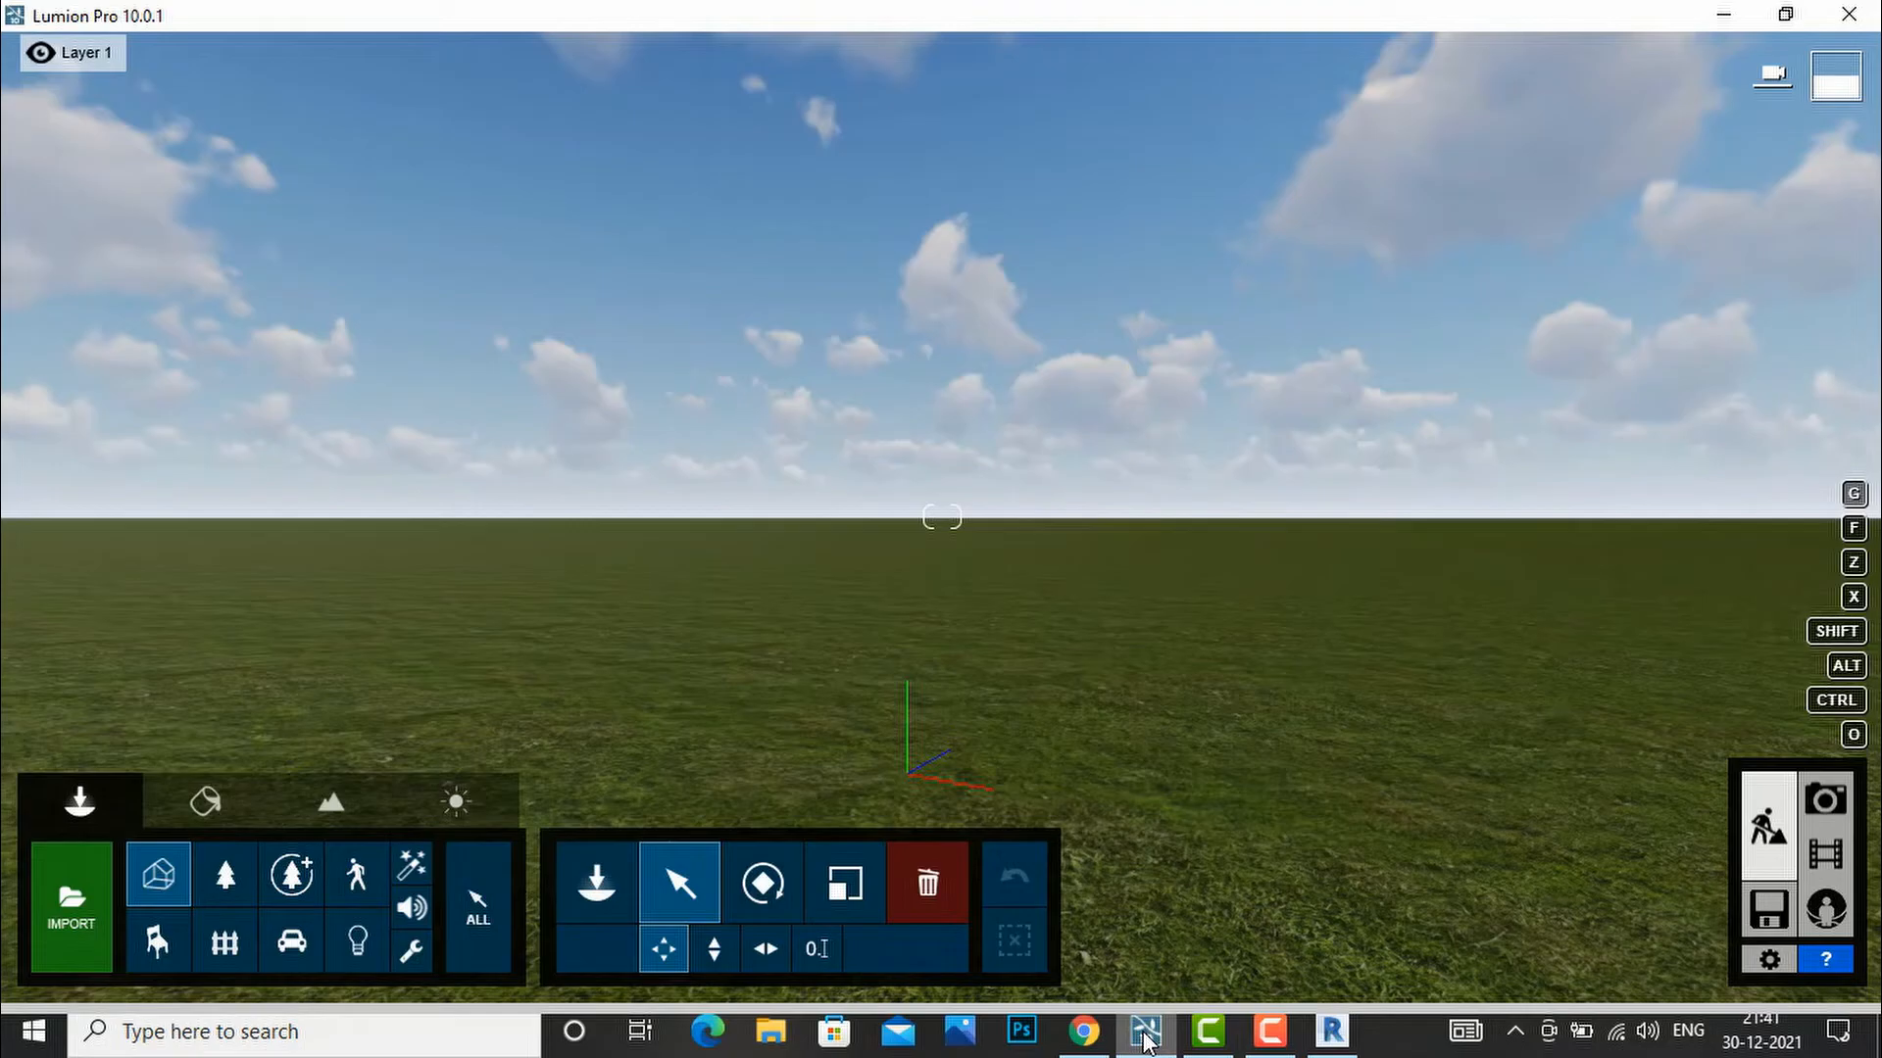
left_click(73, 905)
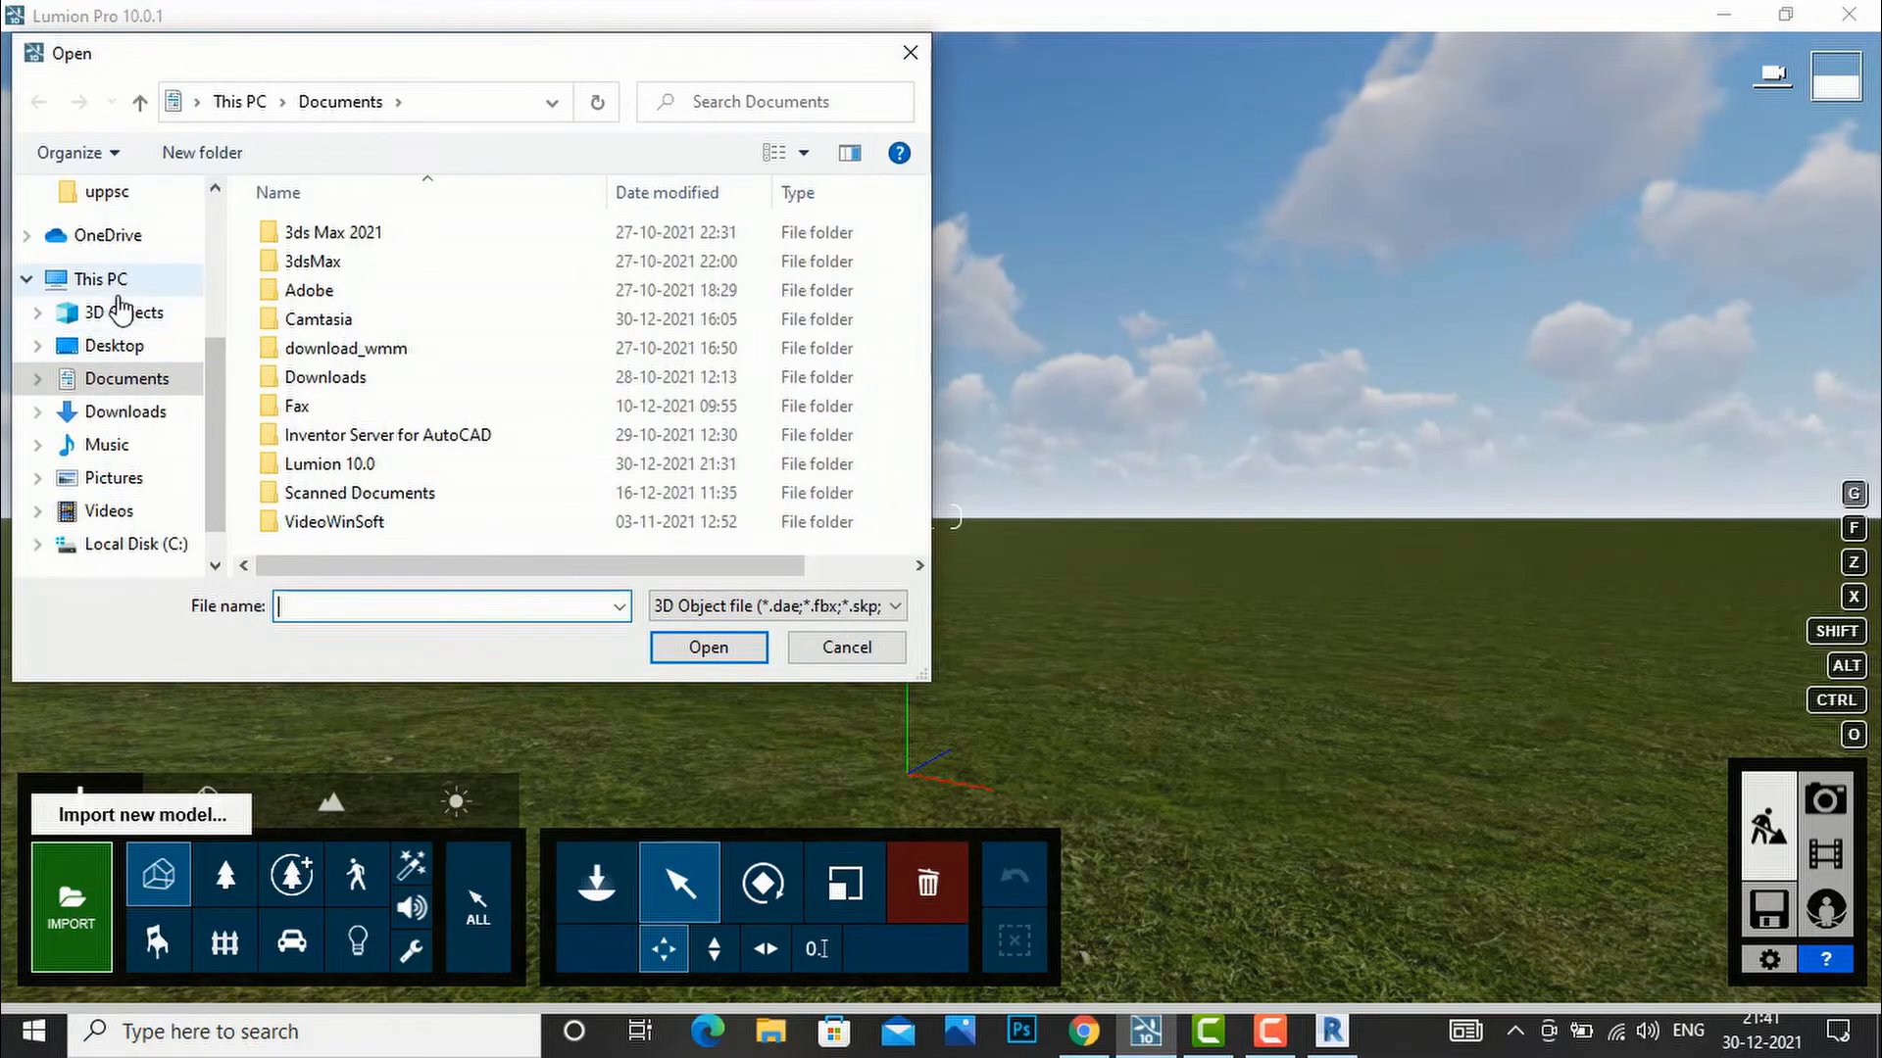
left_click(128, 347)
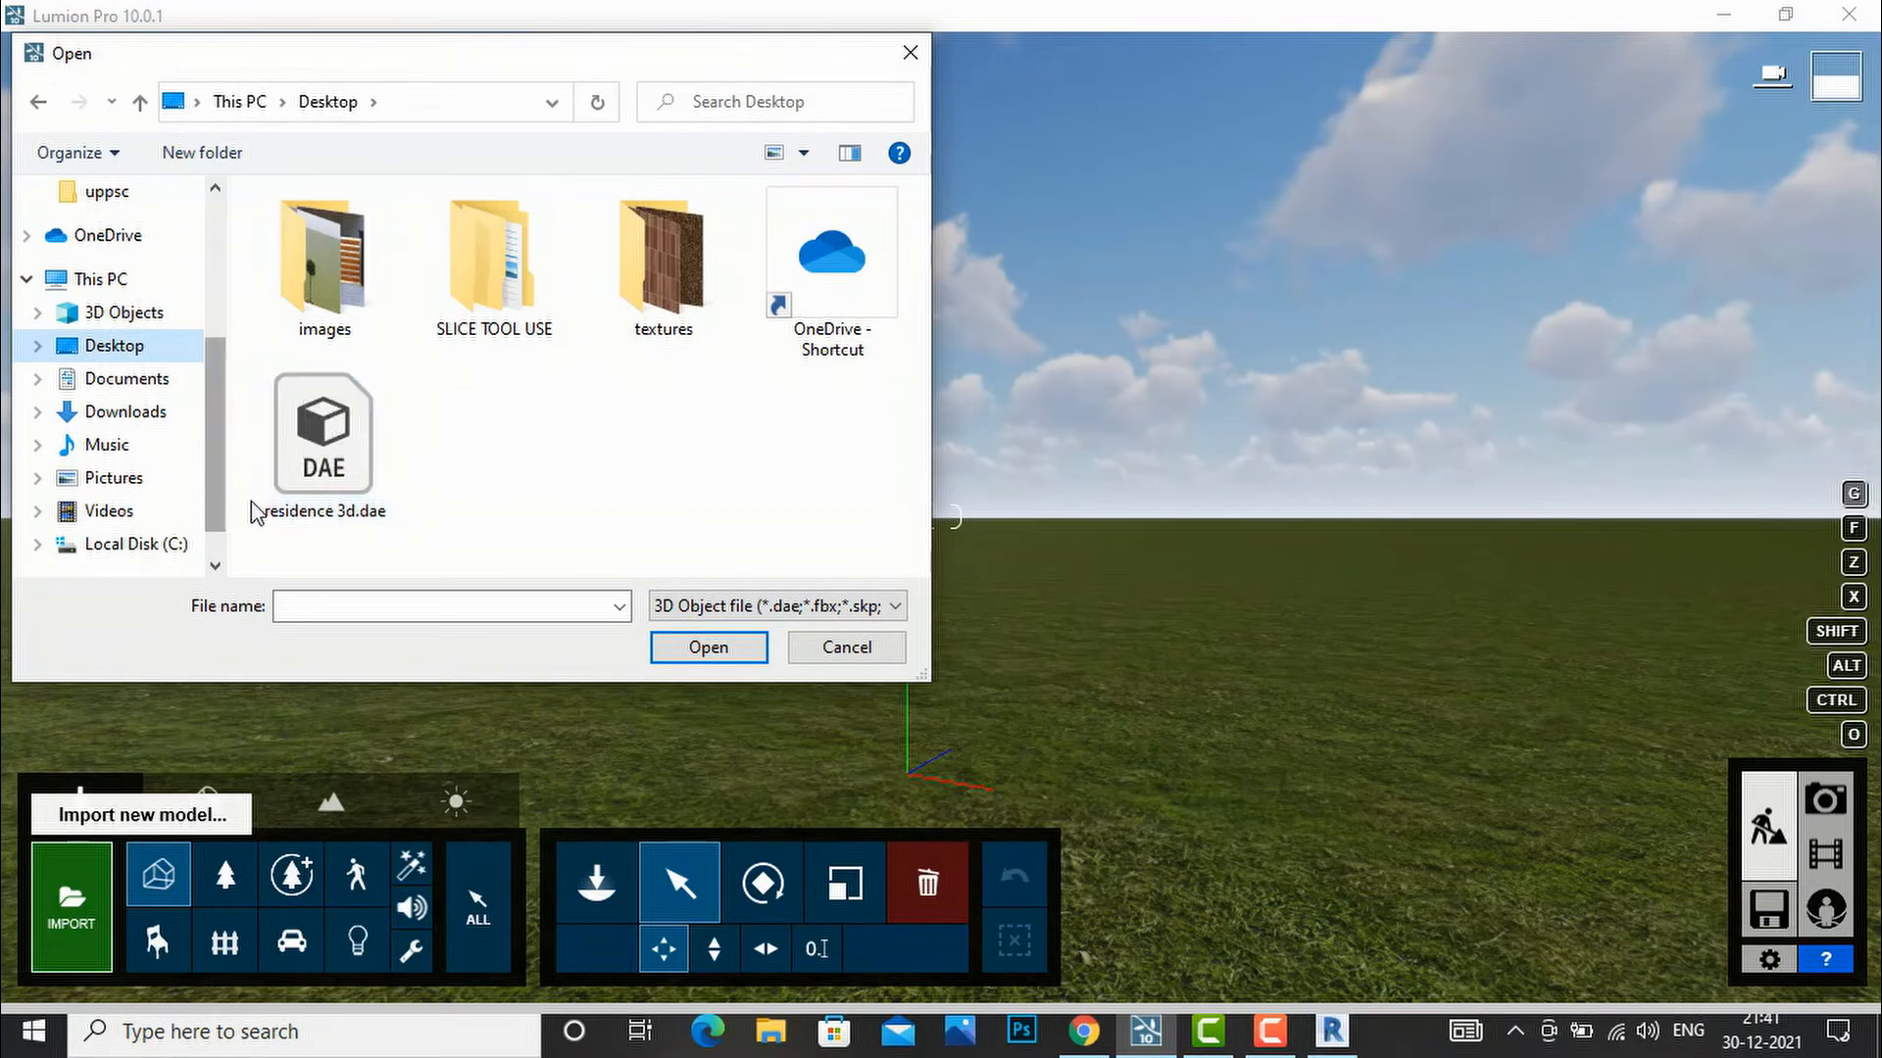
left_click(391, 523)
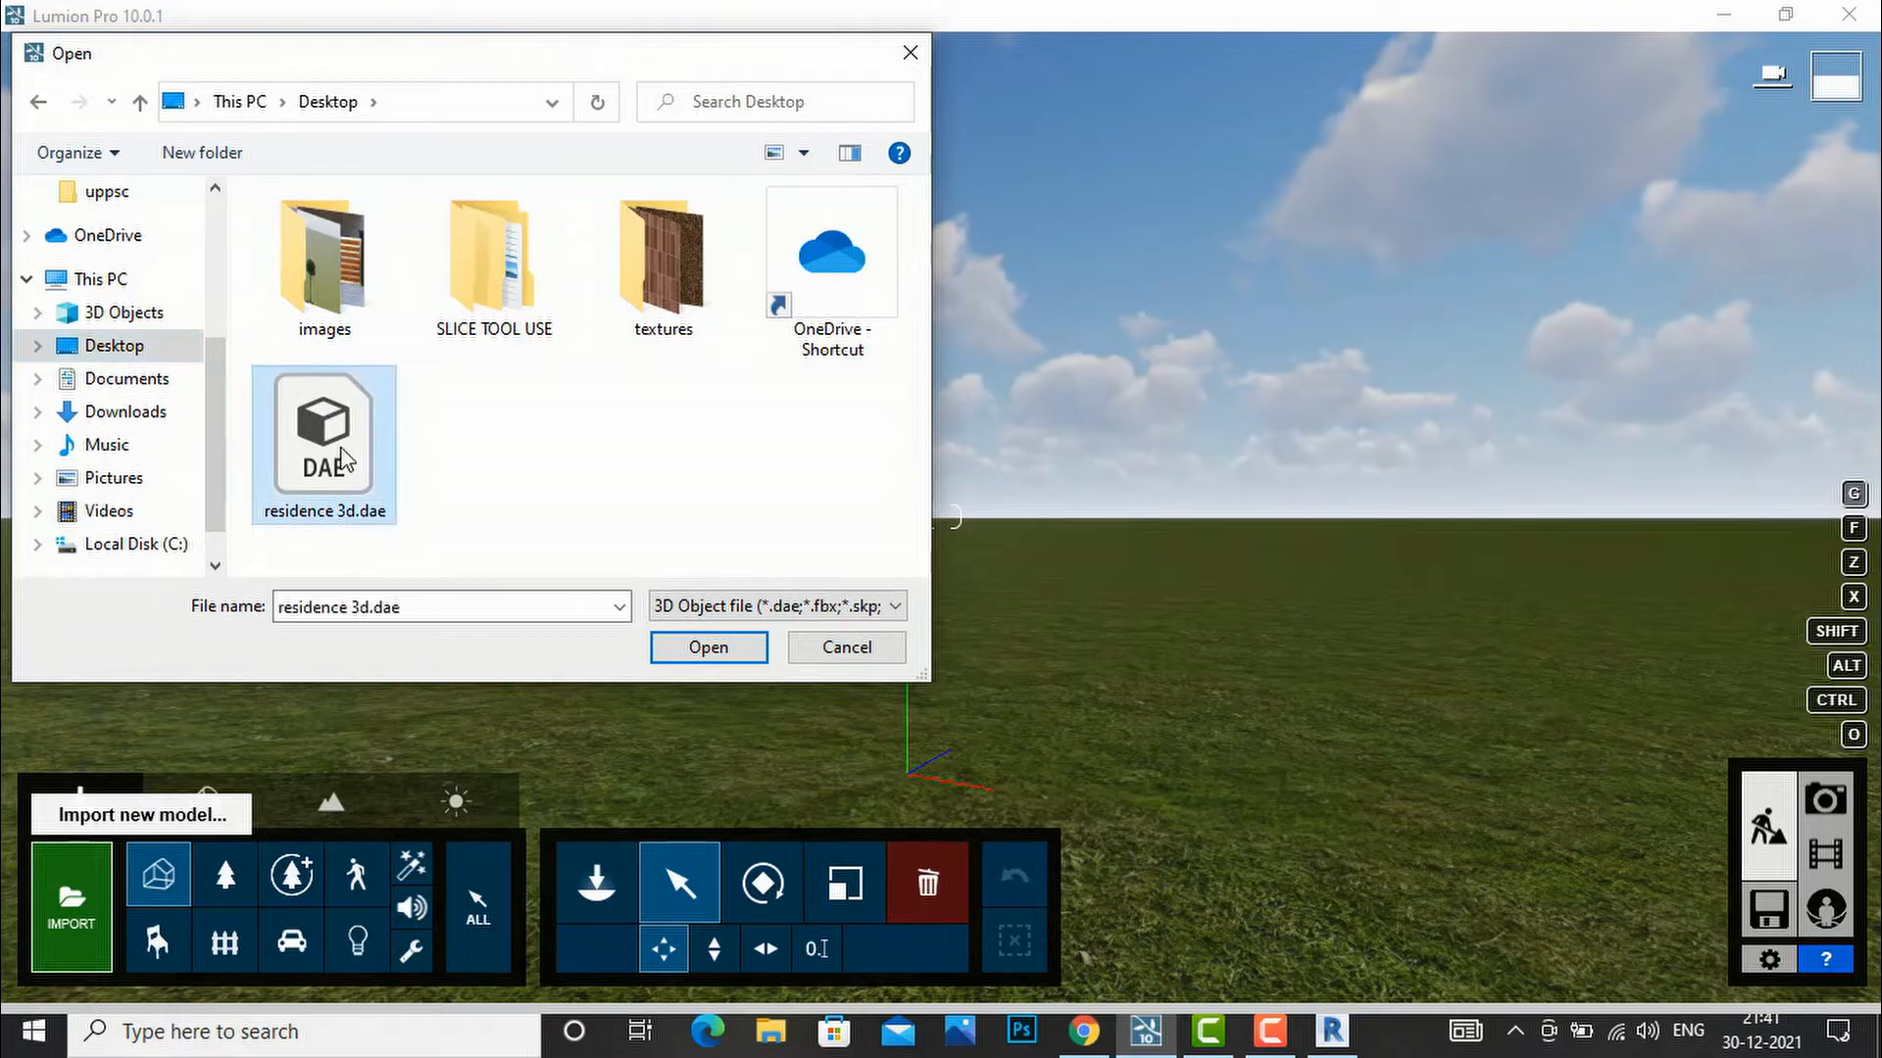
left_click(698, 650)
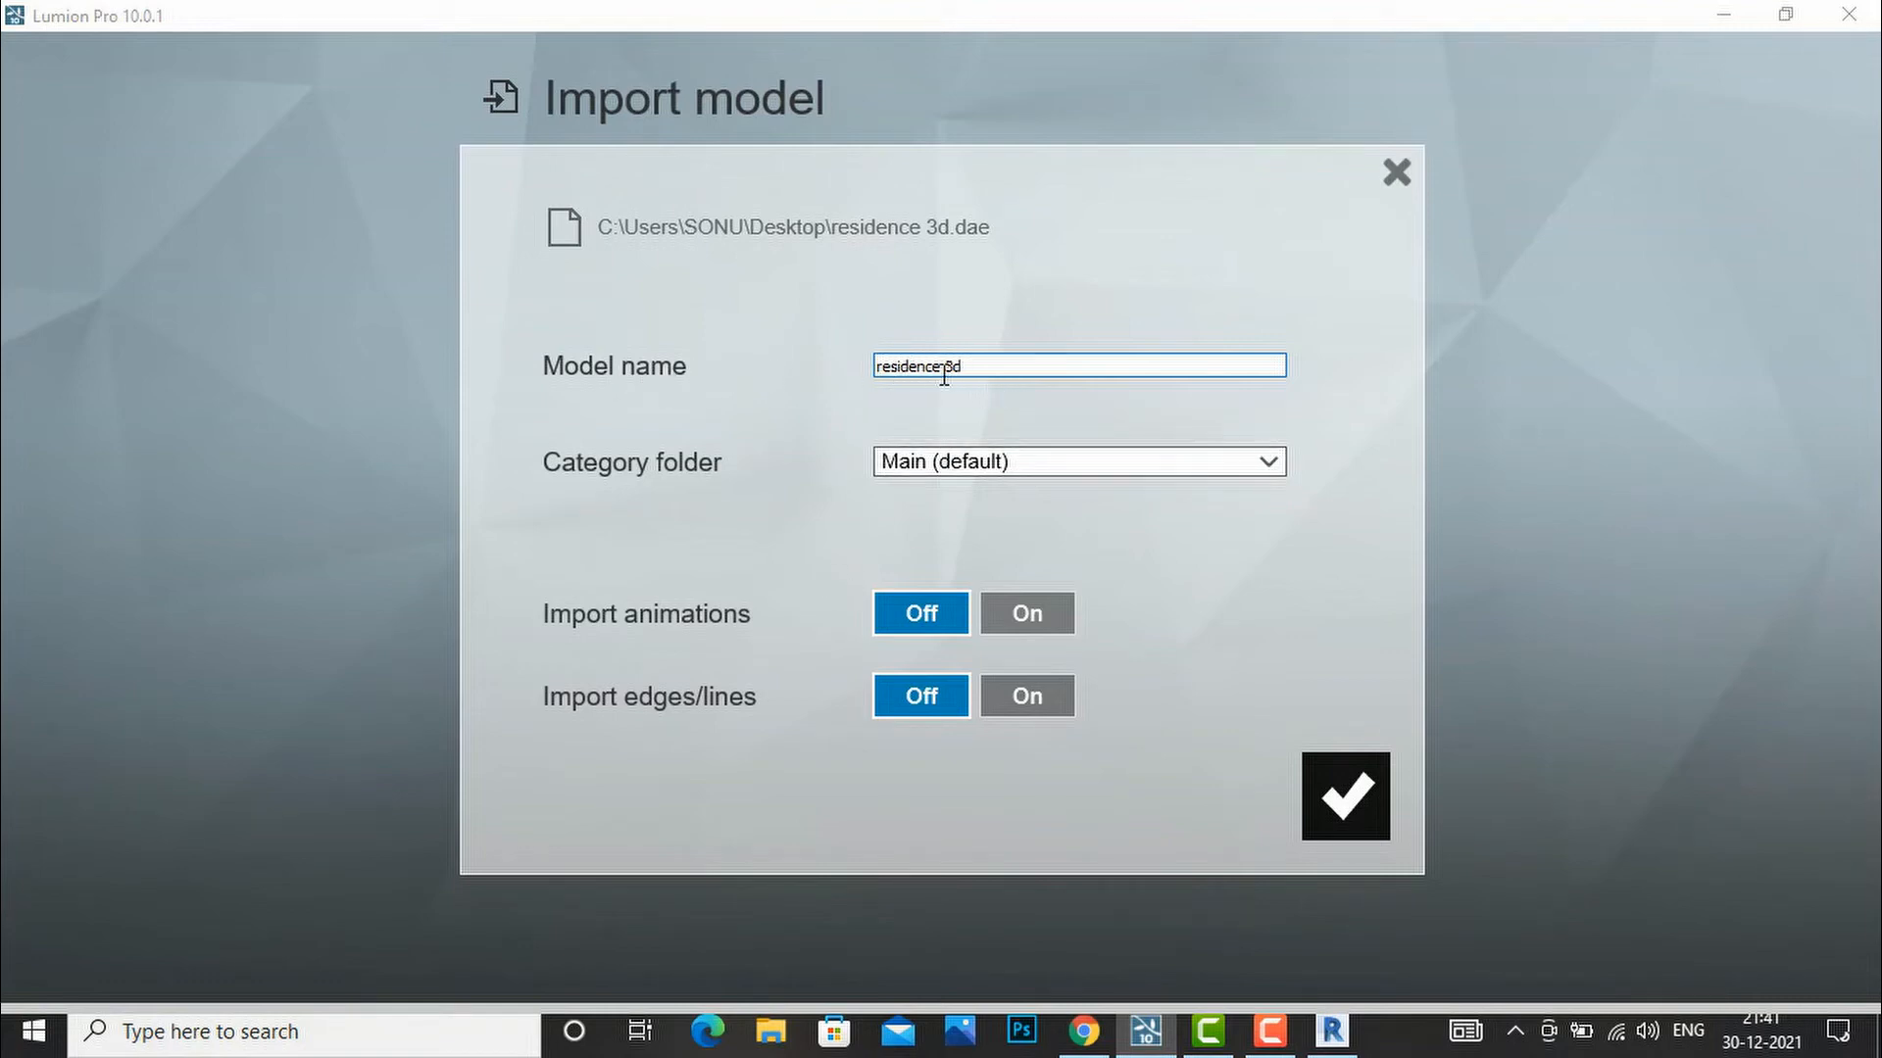
left_click(1353, 795)
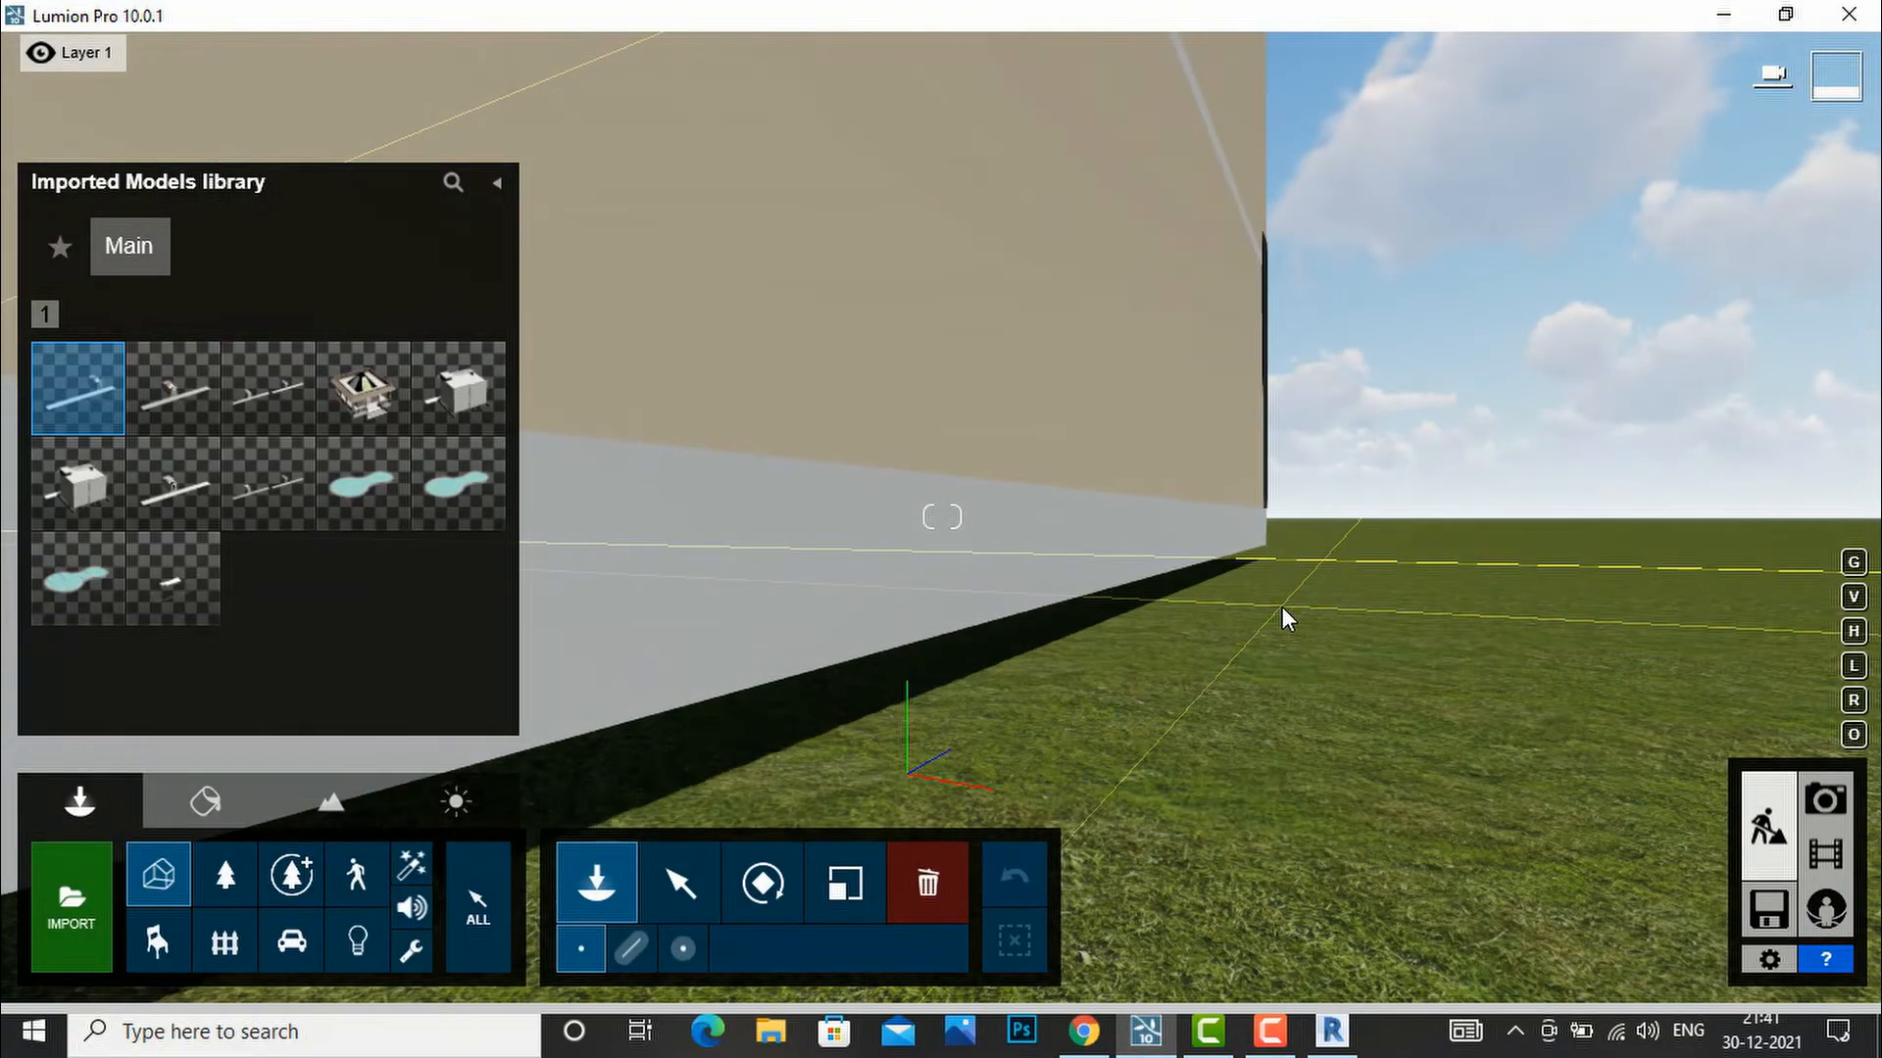
Place the house on the grass, then bring the camera closer and lower.
key("s")
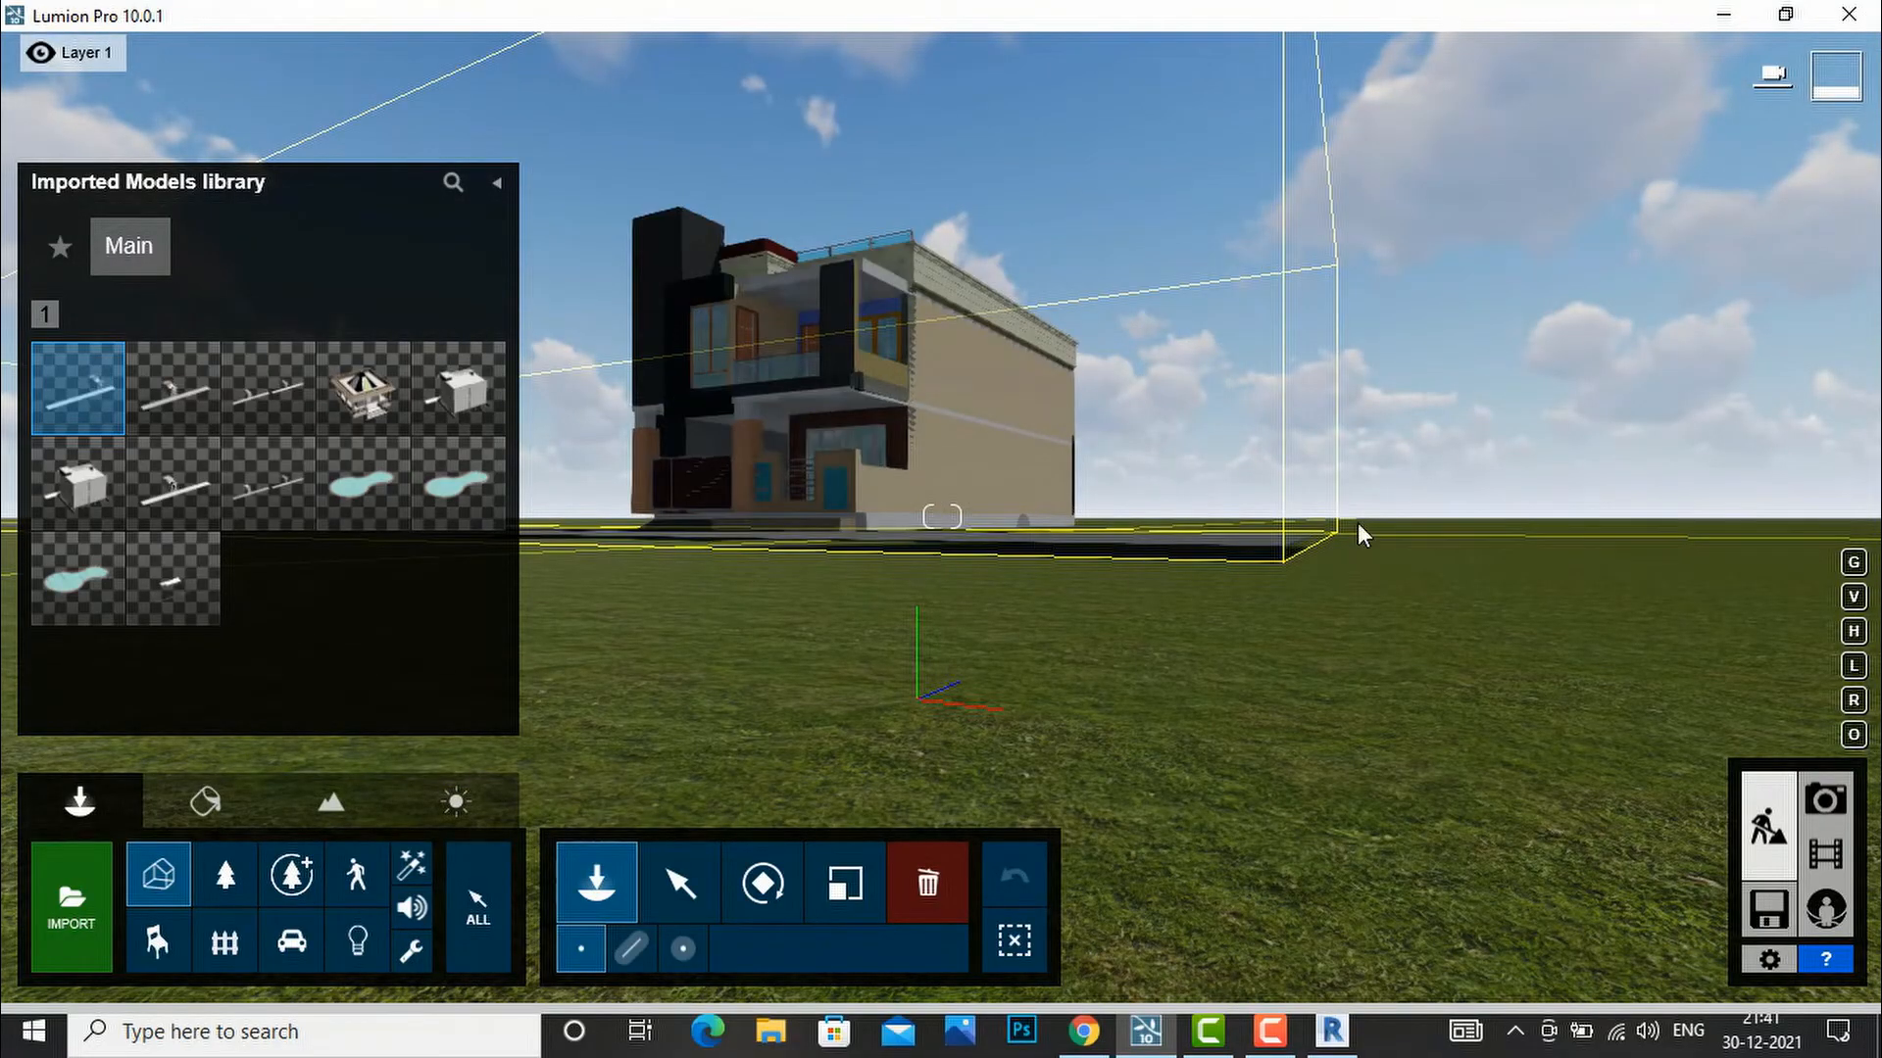
left_click(1356, 521)
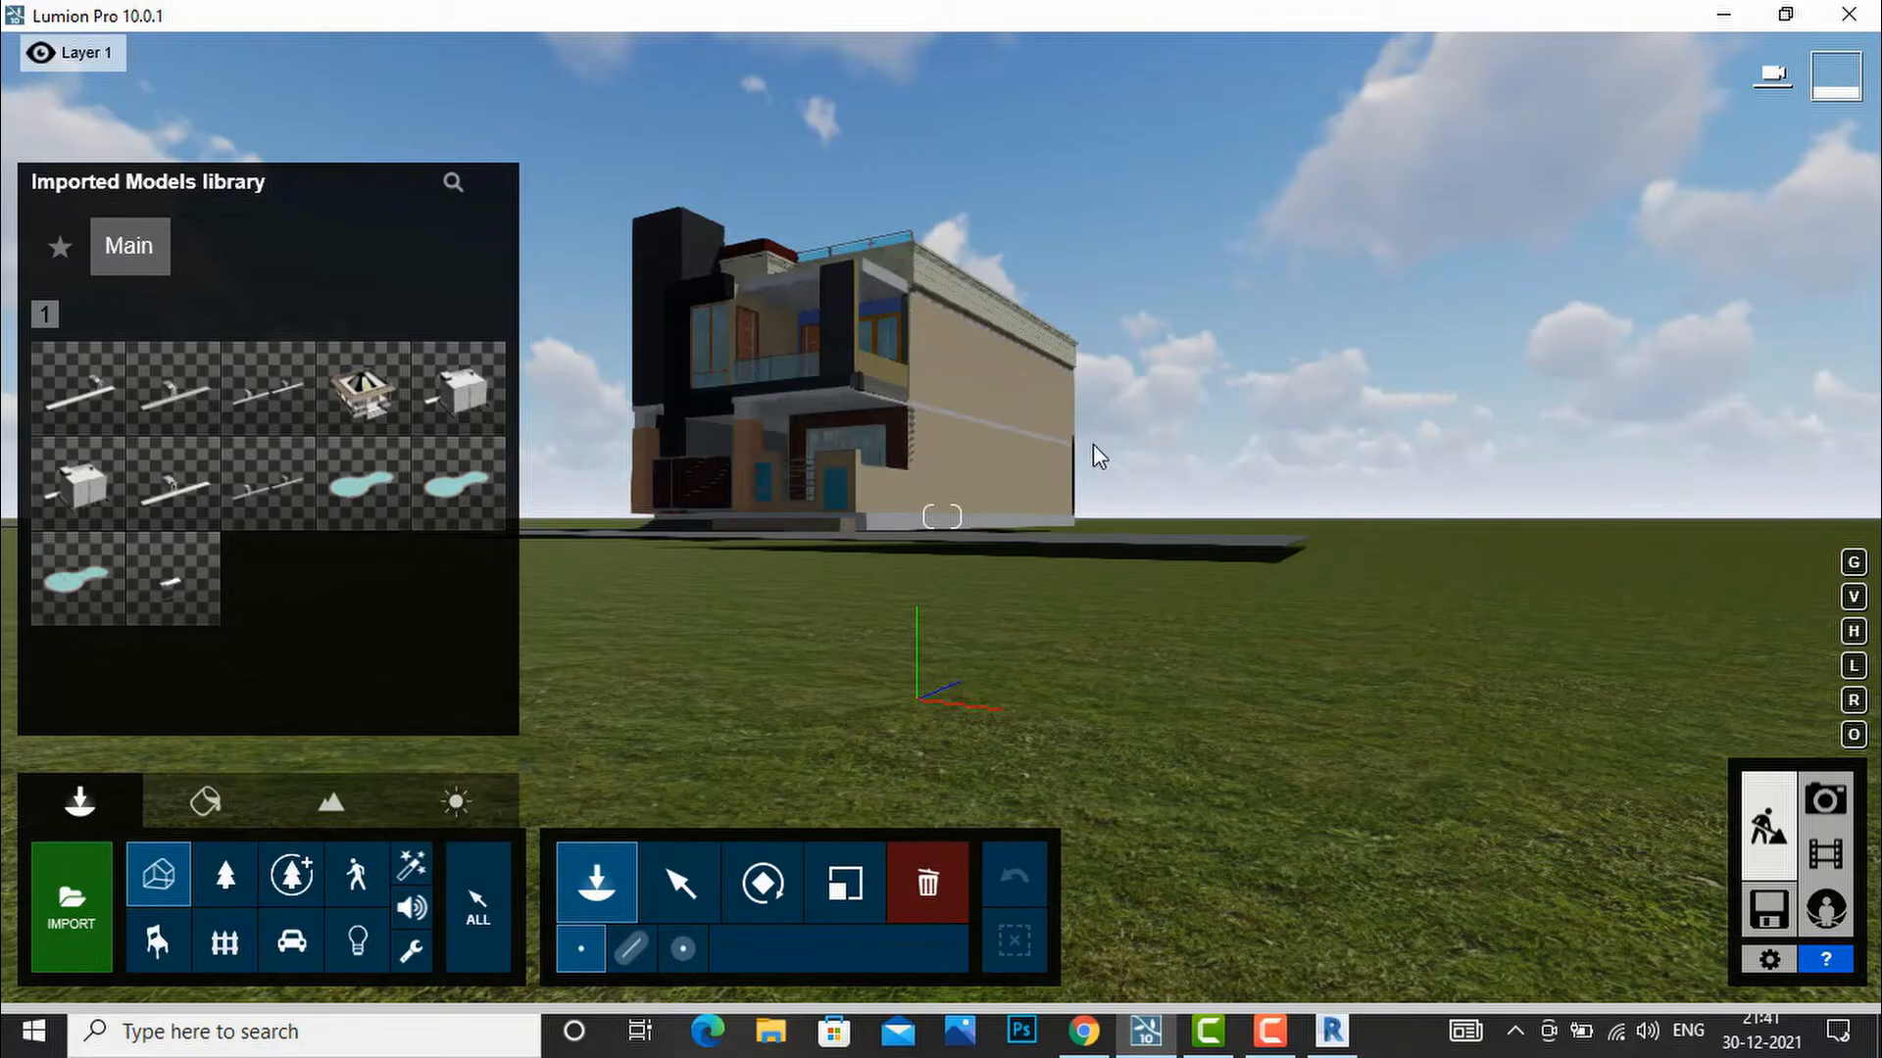
key("w")
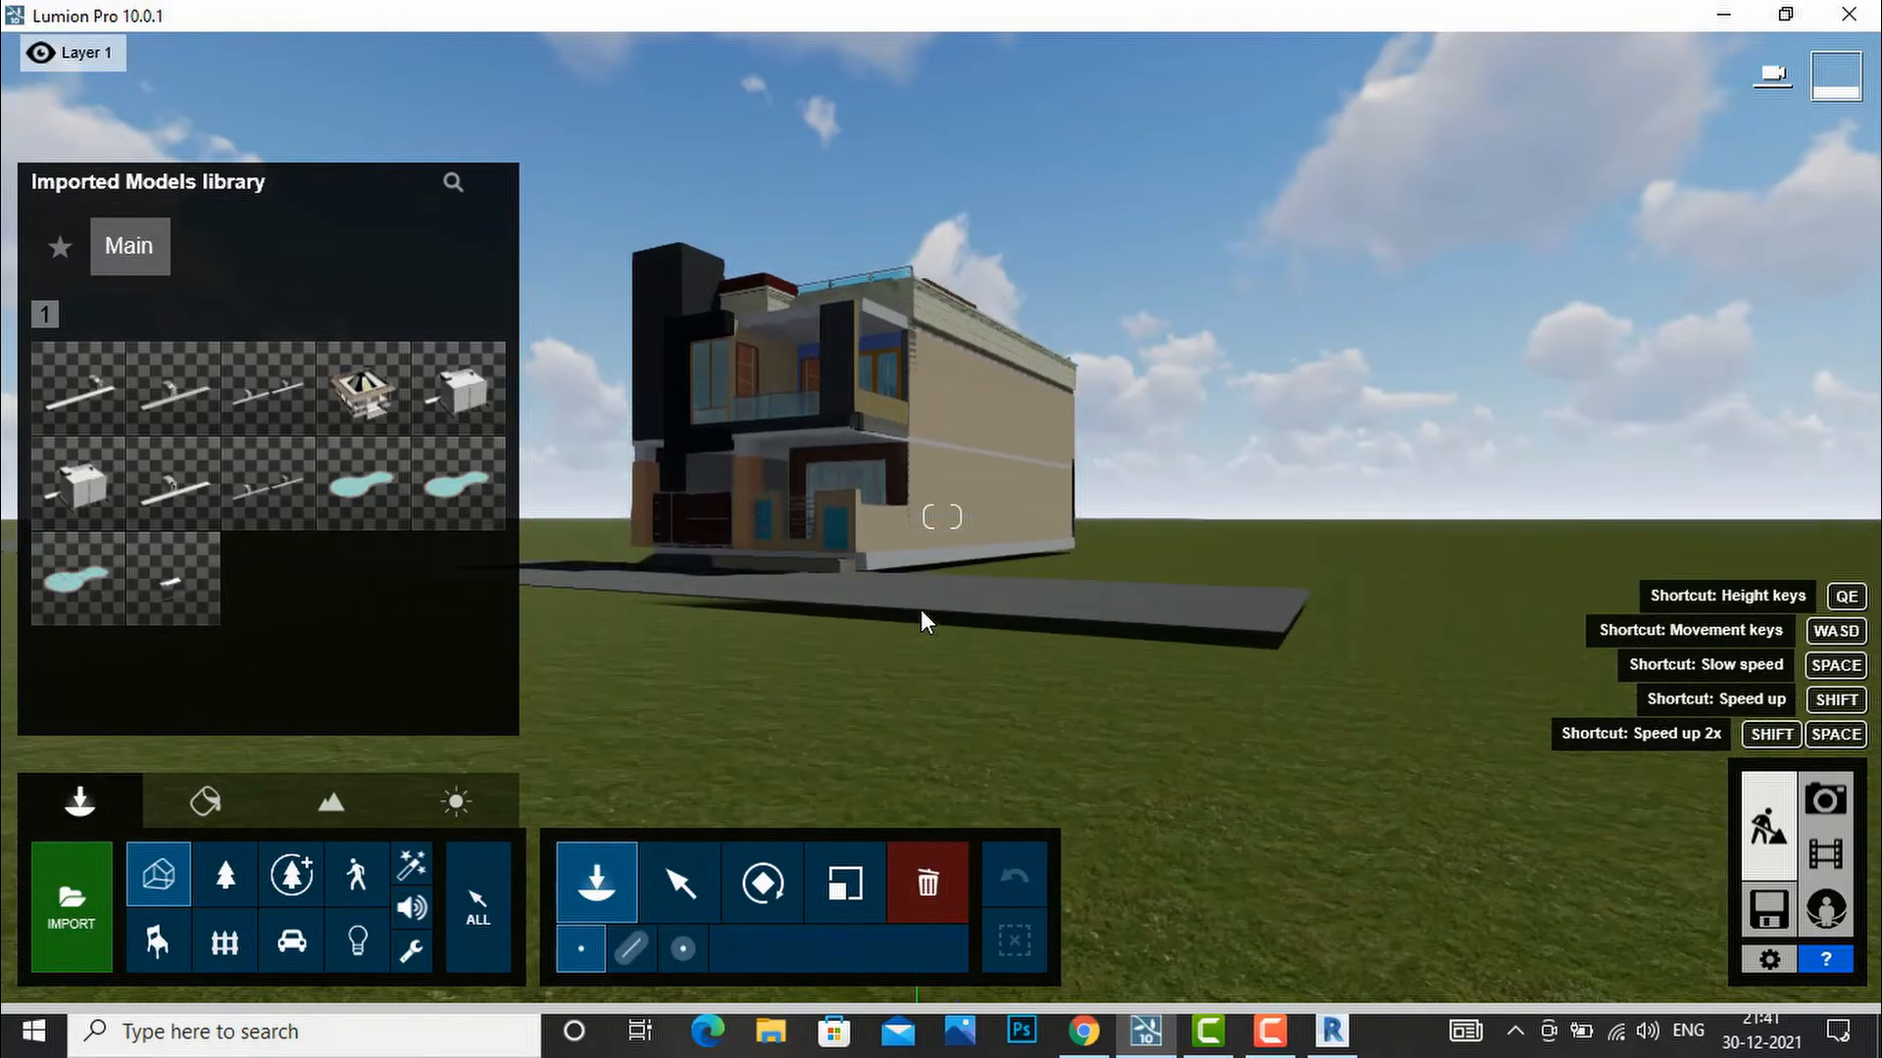
key("e")
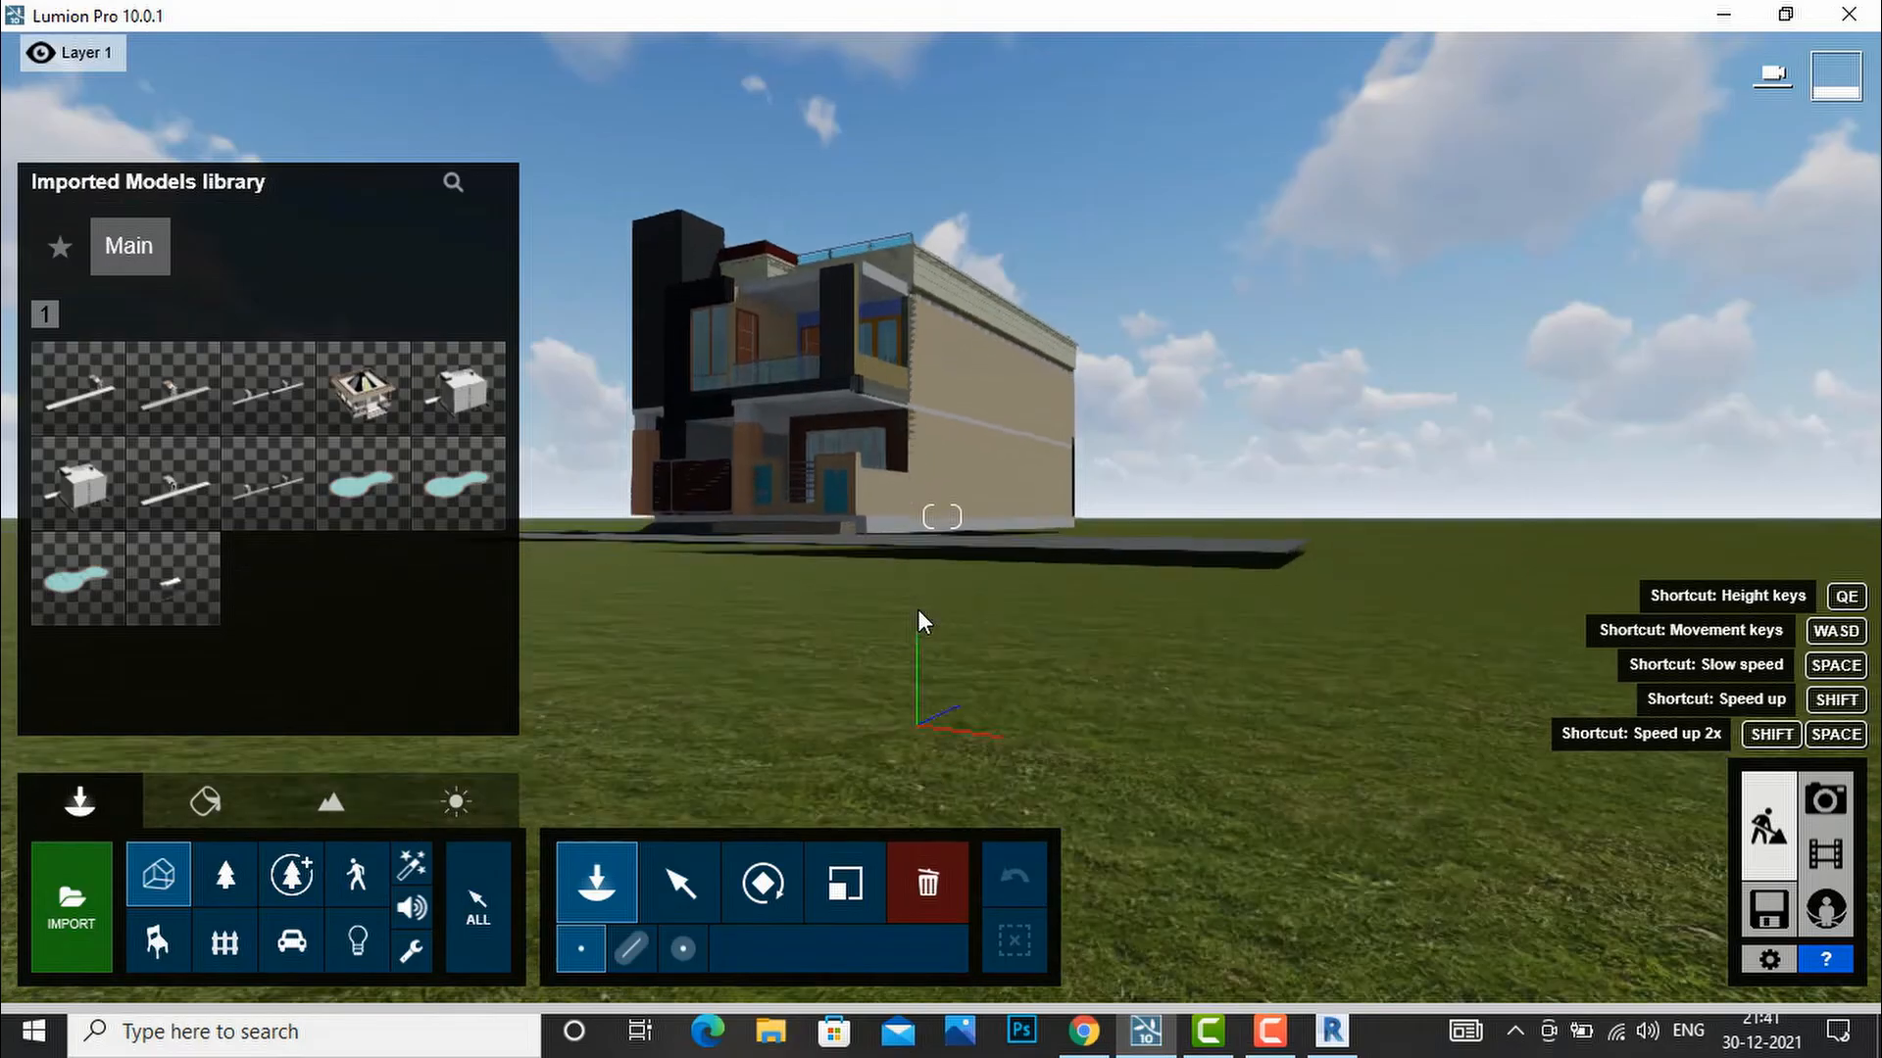
Shift, raise and tilt the camera to frame the front of the house.
key("d")
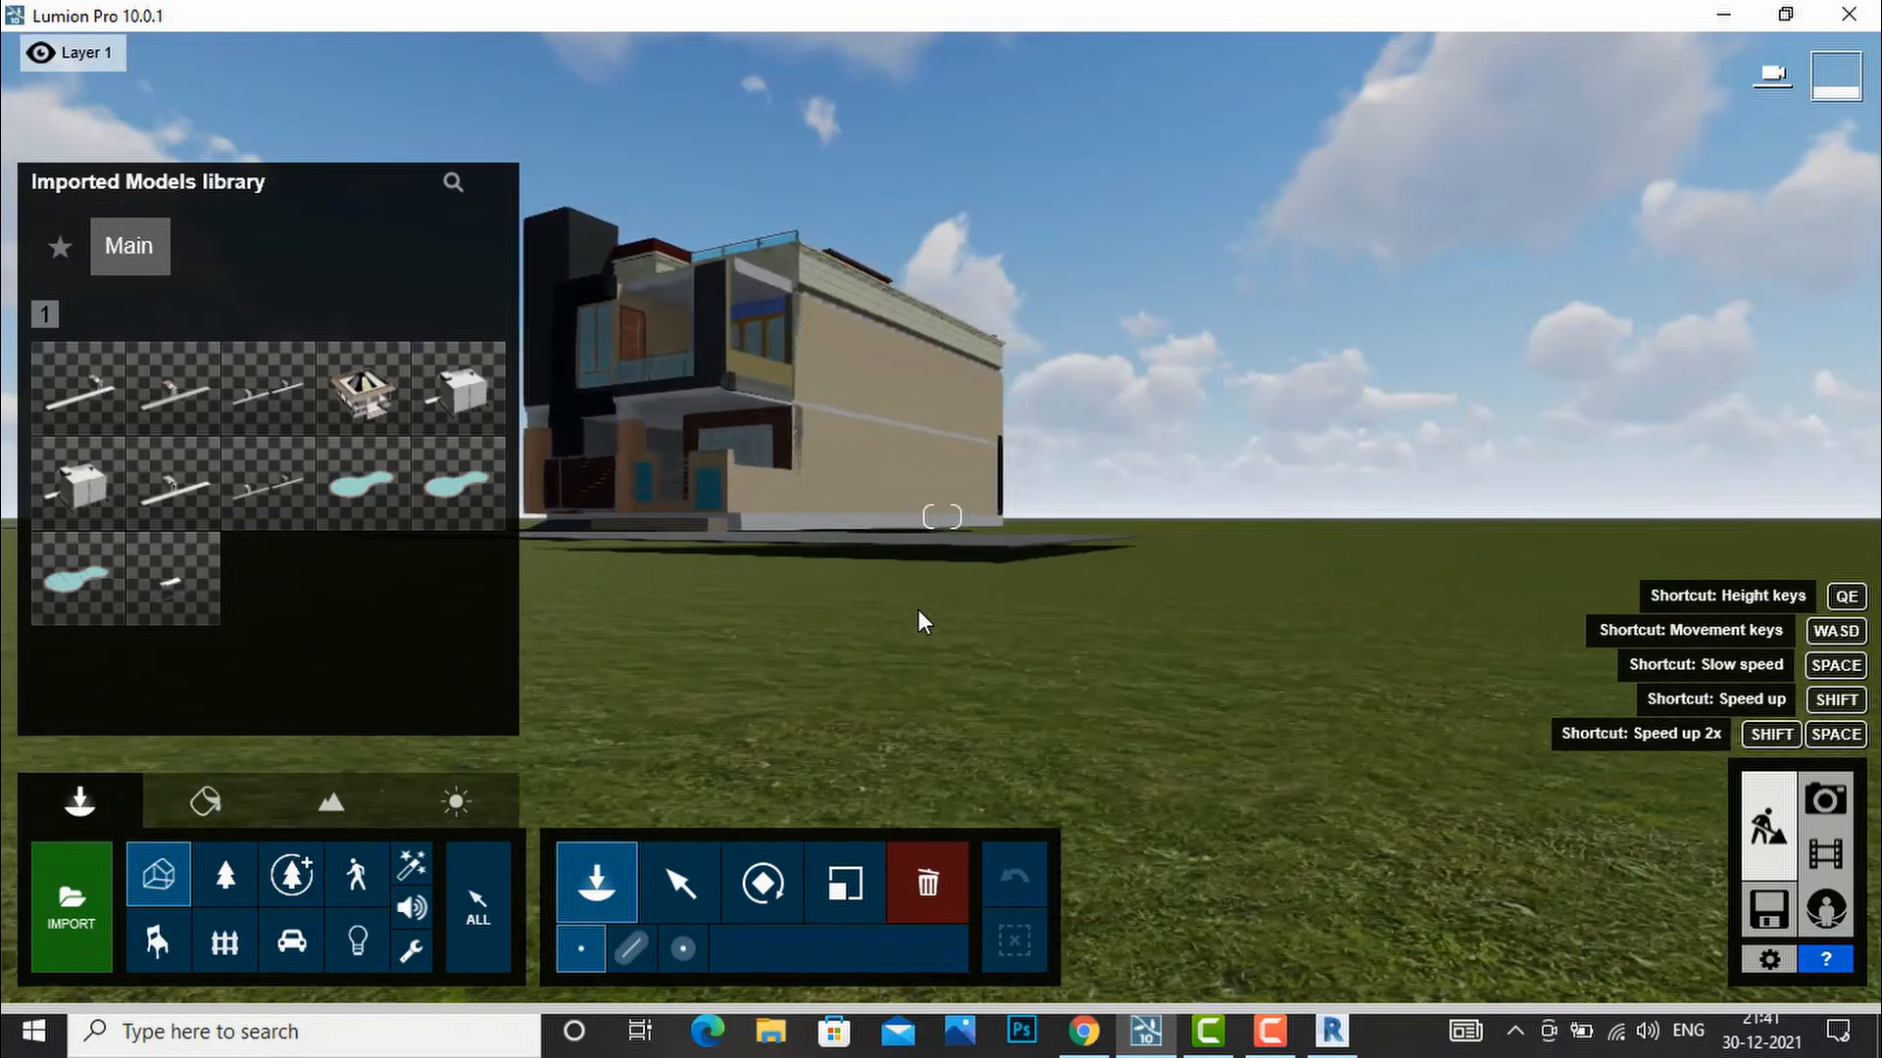
key("a")
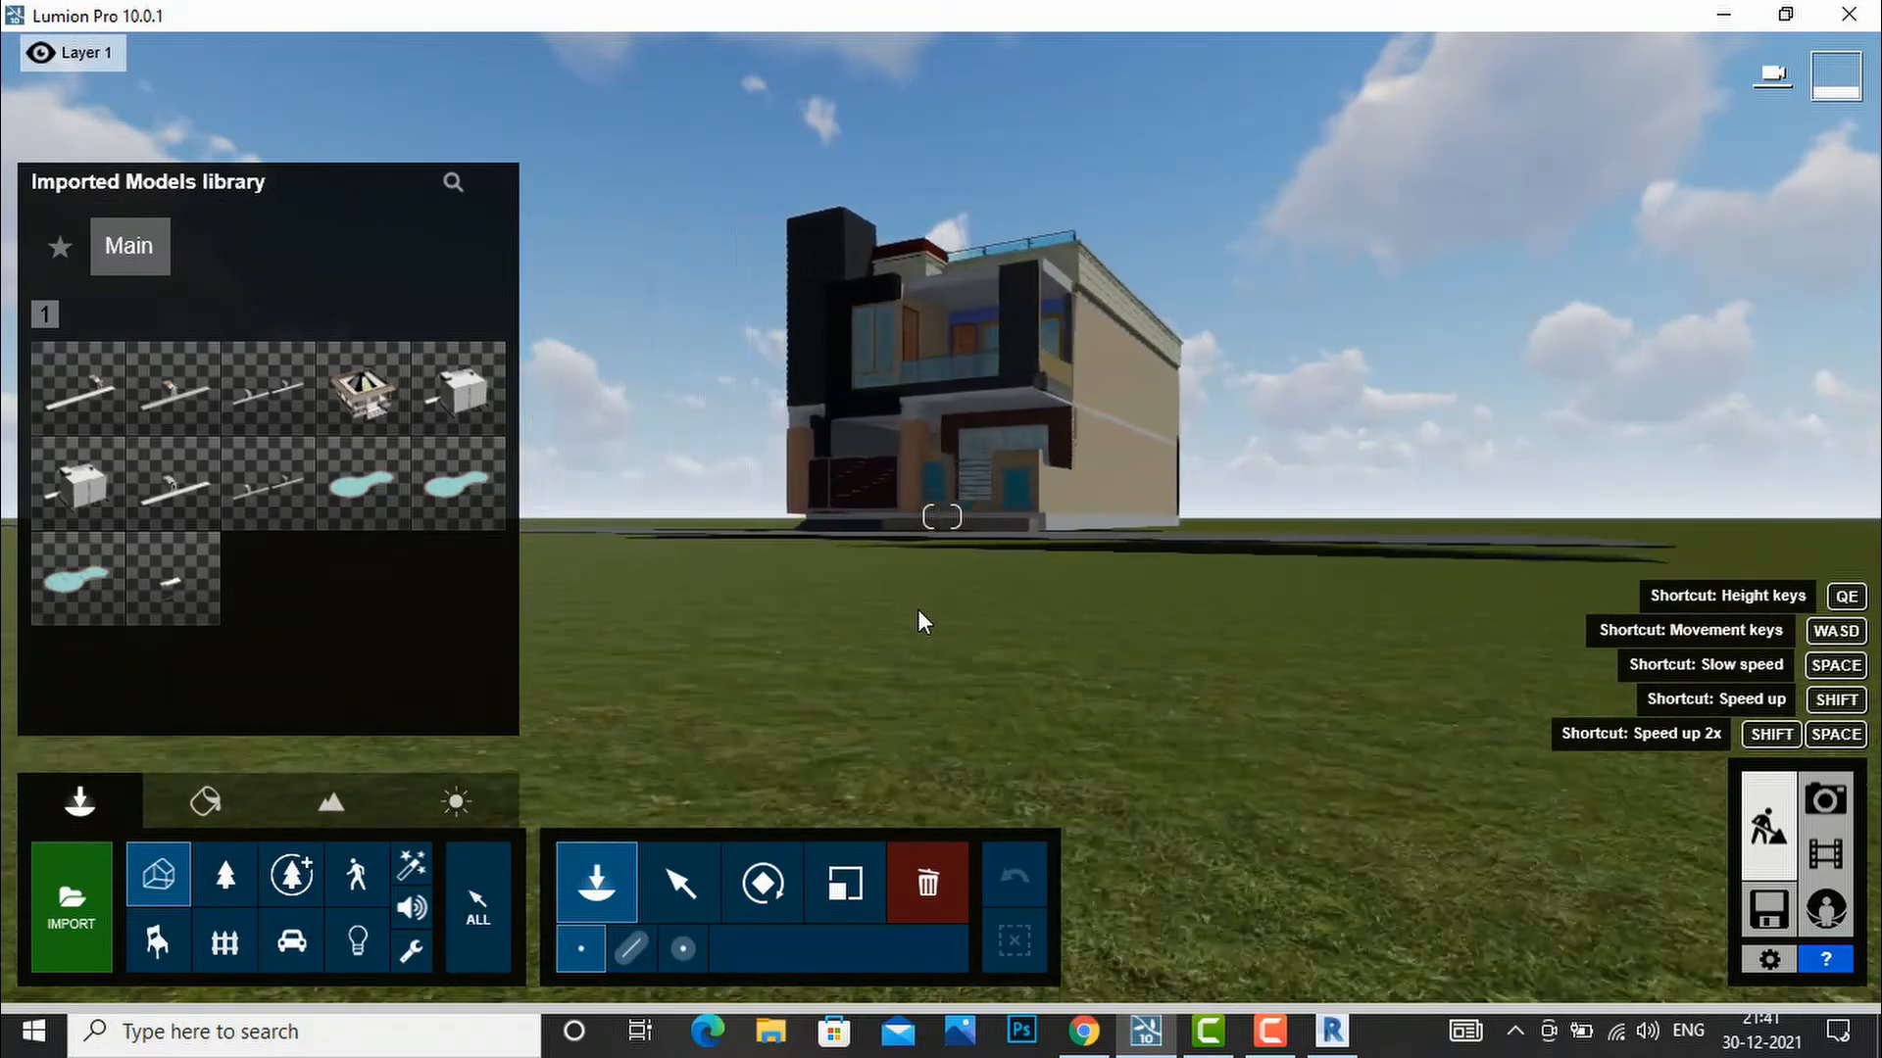
mouse_move(881, 581)
right_mouse_down()
mouse_move(980, 727)
mouse_move(1088, 760)
mouse_move(880, 580)
right_mouse_up()
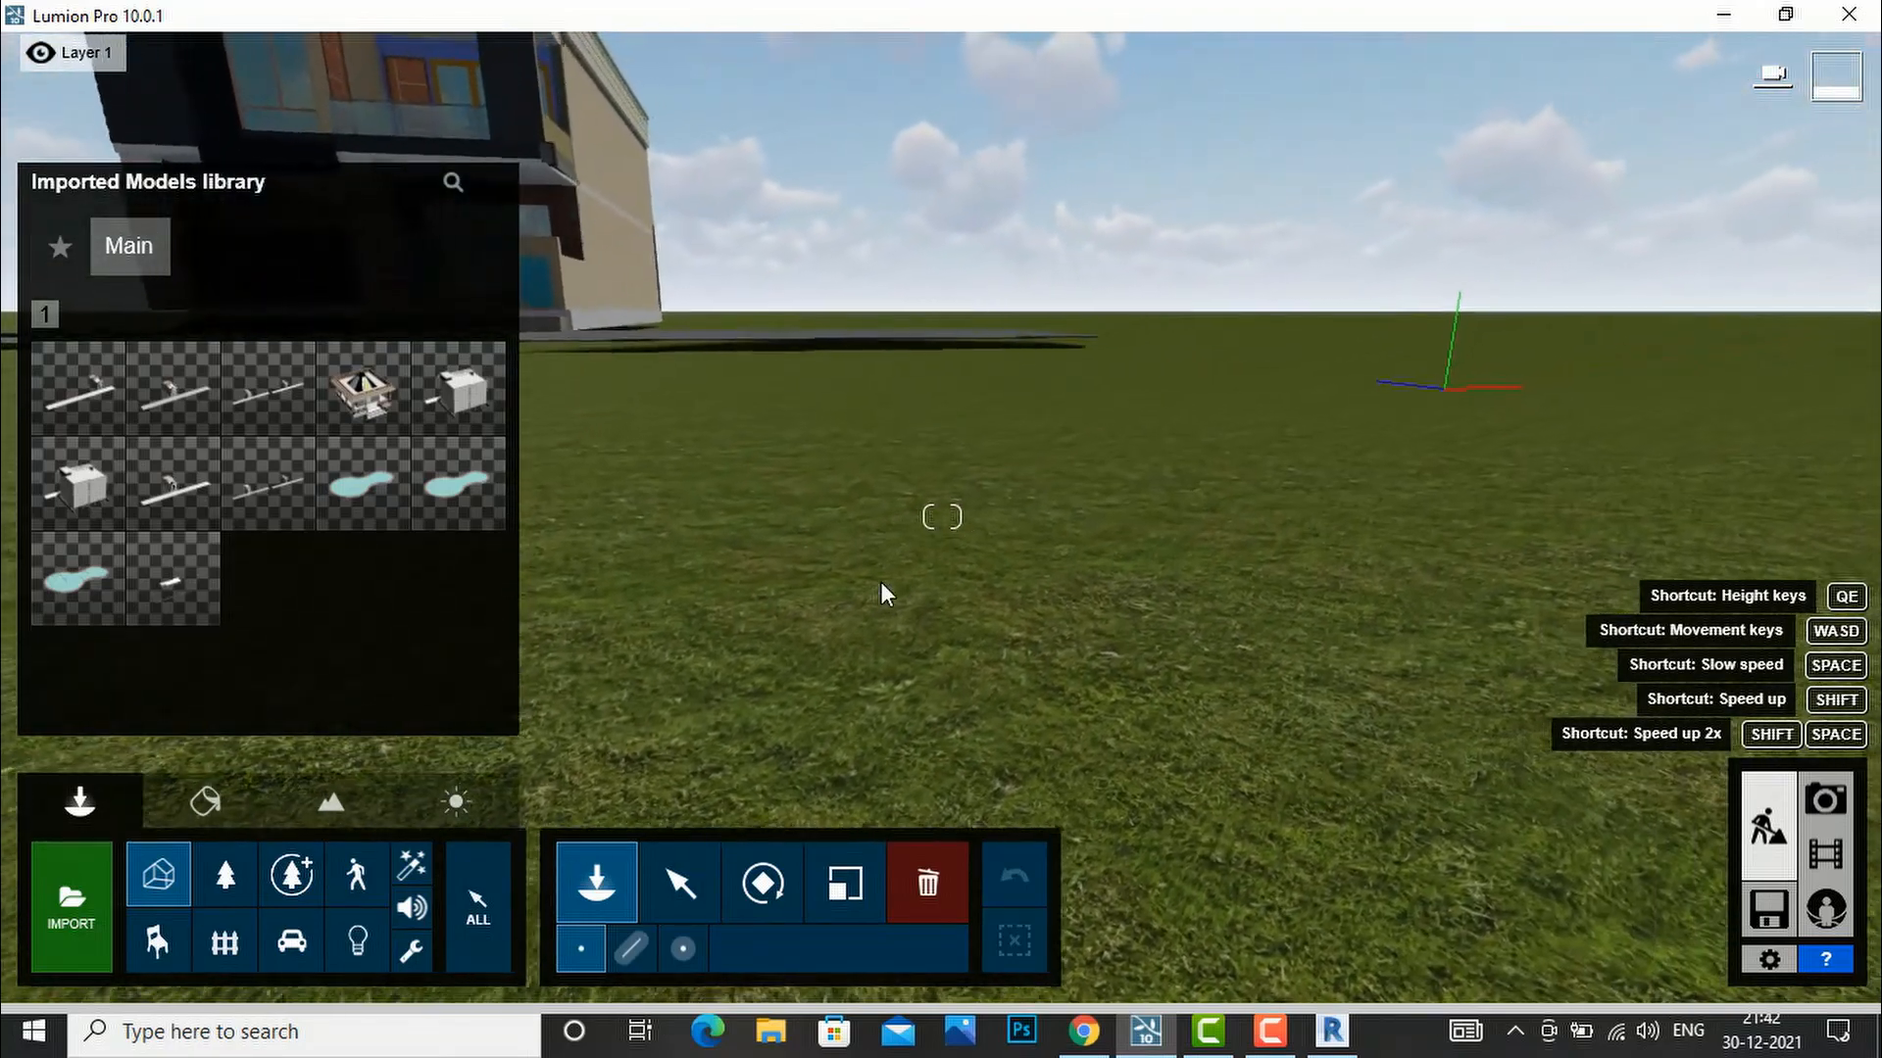
key("a")
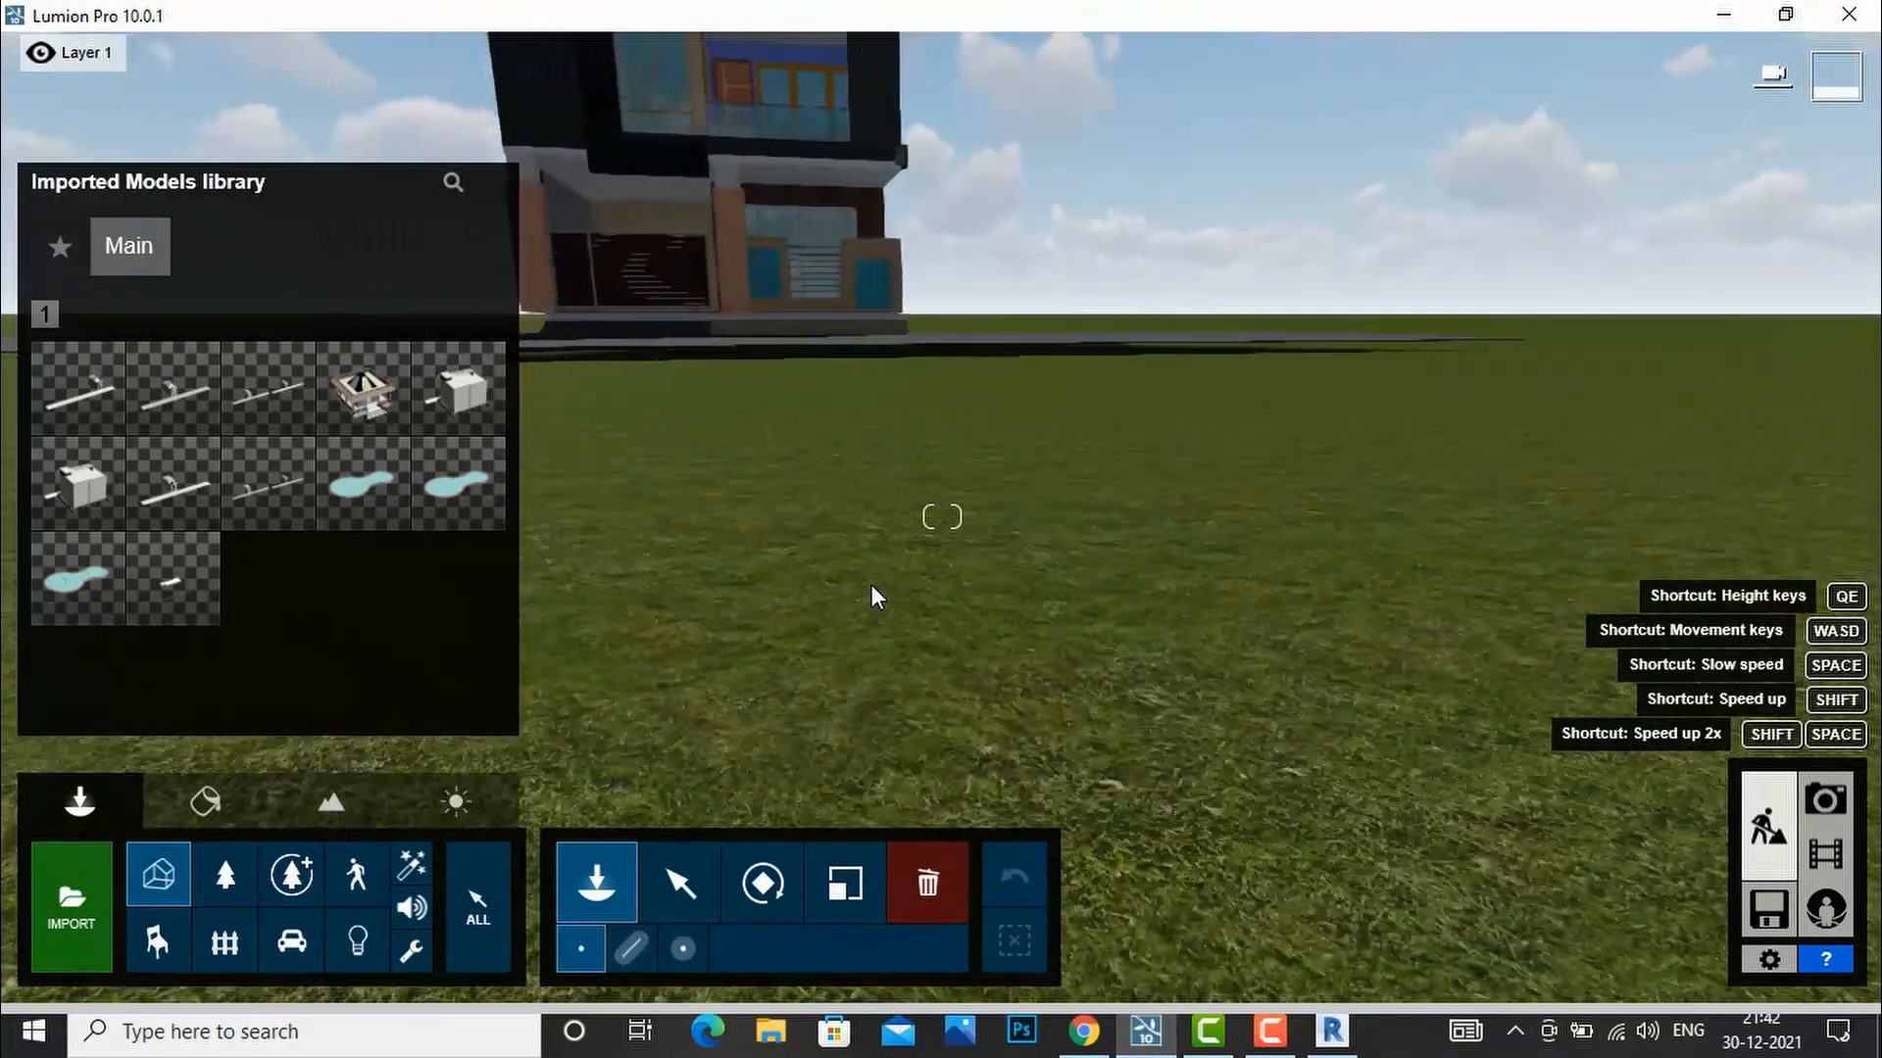
right_click_drag(914, 586, 906, 541)
key("q")
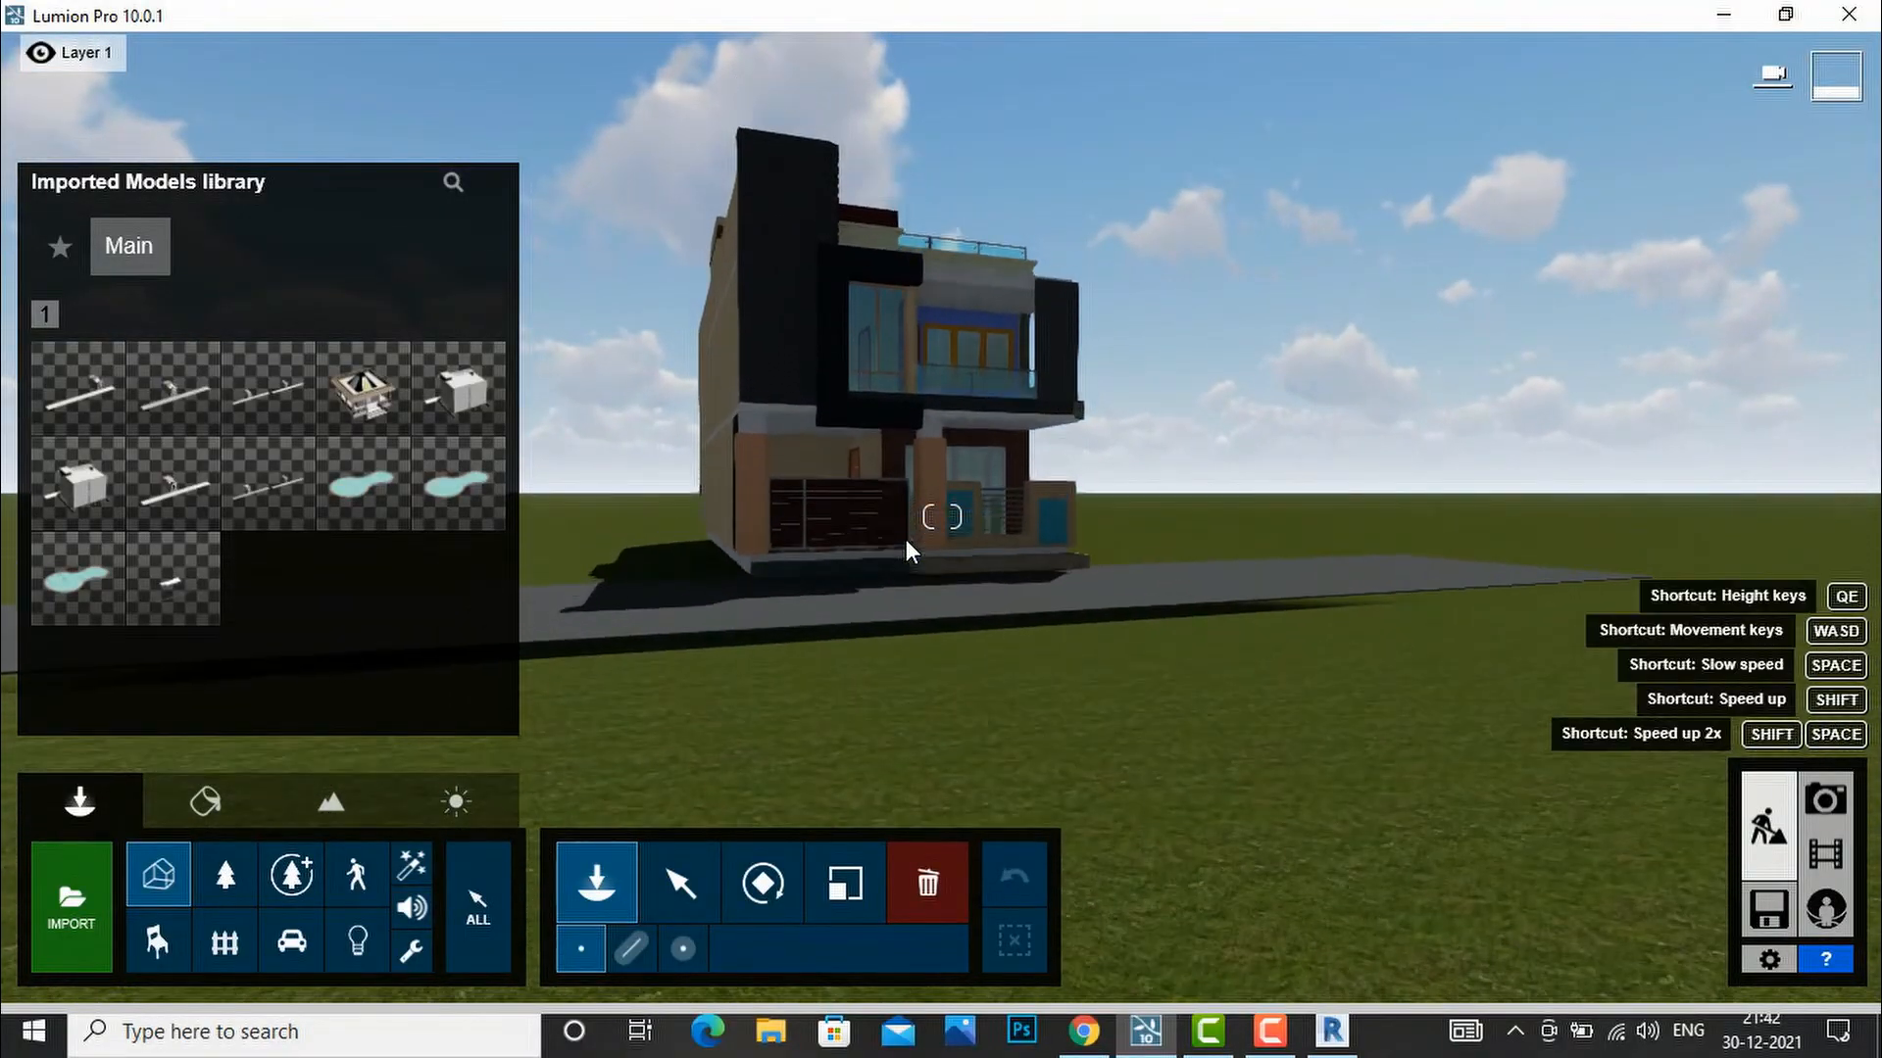
mouse_move(1009, 567)
right_mouse_down()
mouse_move(1002, 623)
mouse_move(976, 642)
mouse_move(952, 617)
mouse_move(955, 584)
mouse_move(1021, 594)
right_mouse_up()
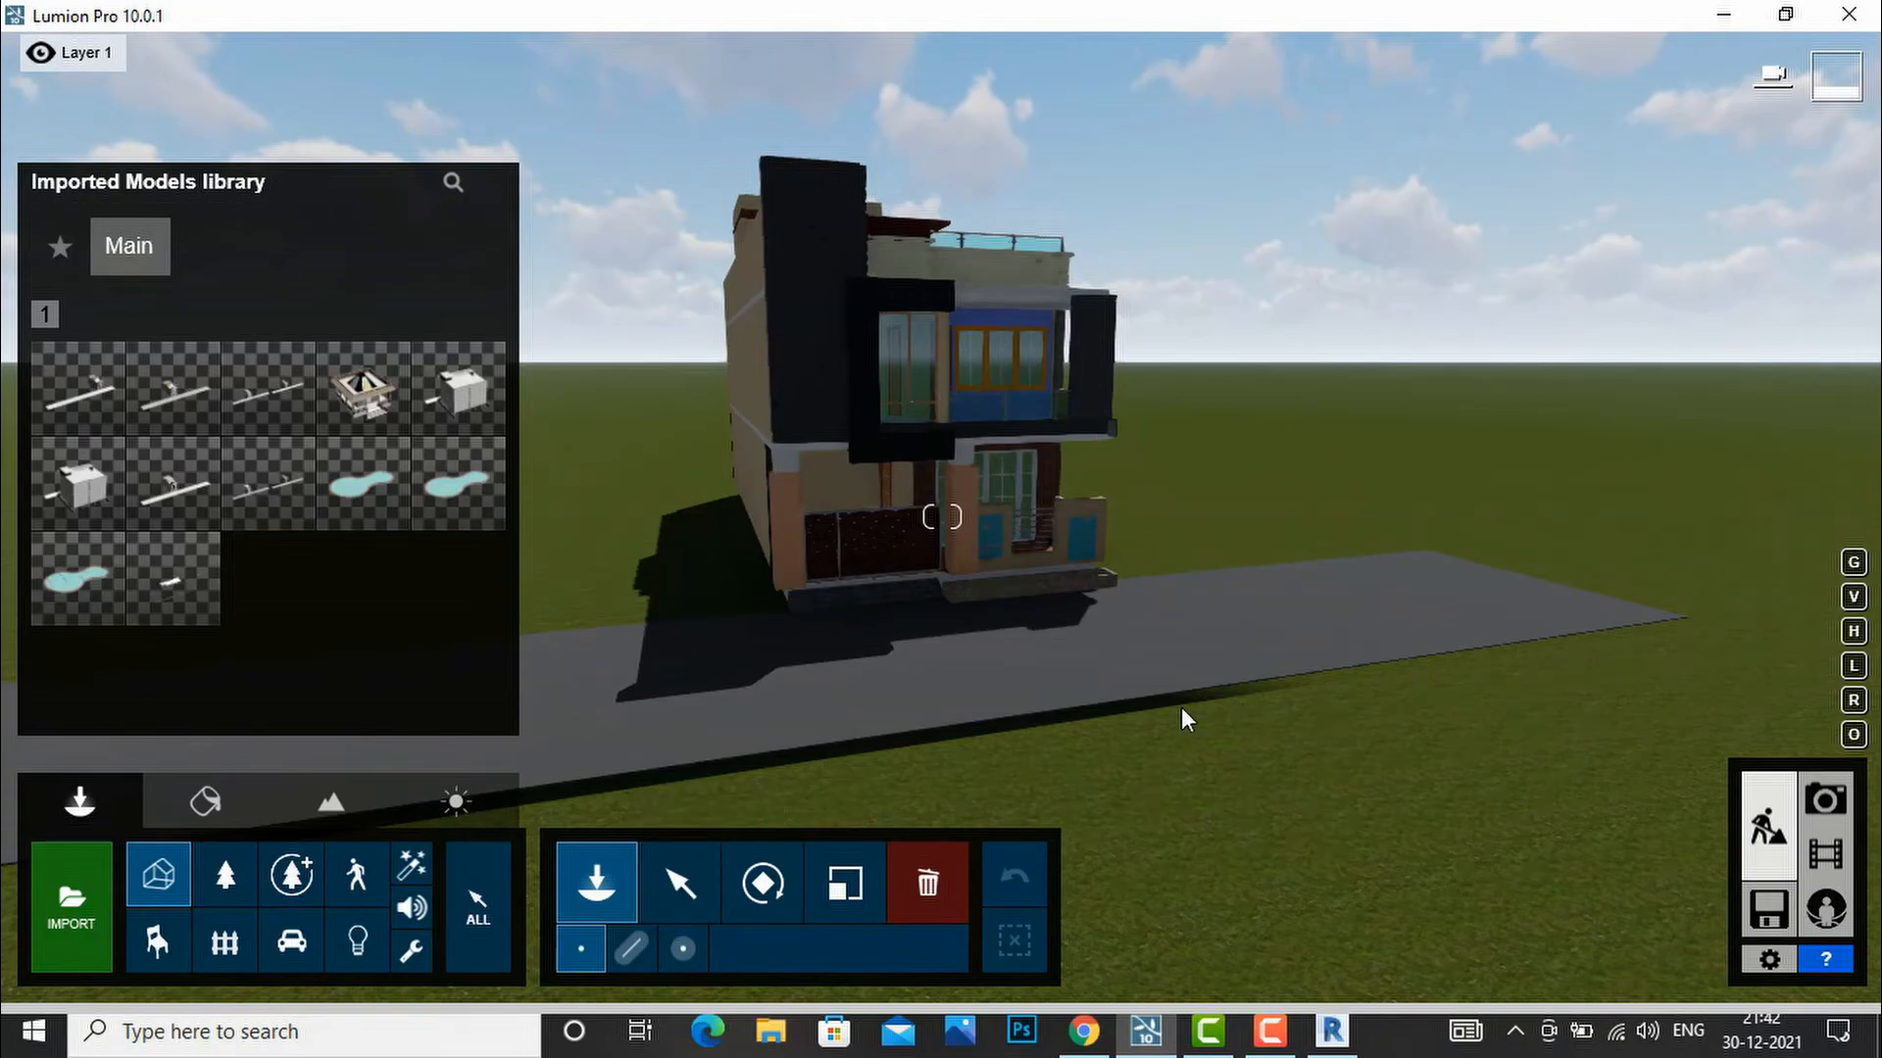
Raise the house about 0.2 m with the Move up tool and orbit around to check.
left_click(701, 904)
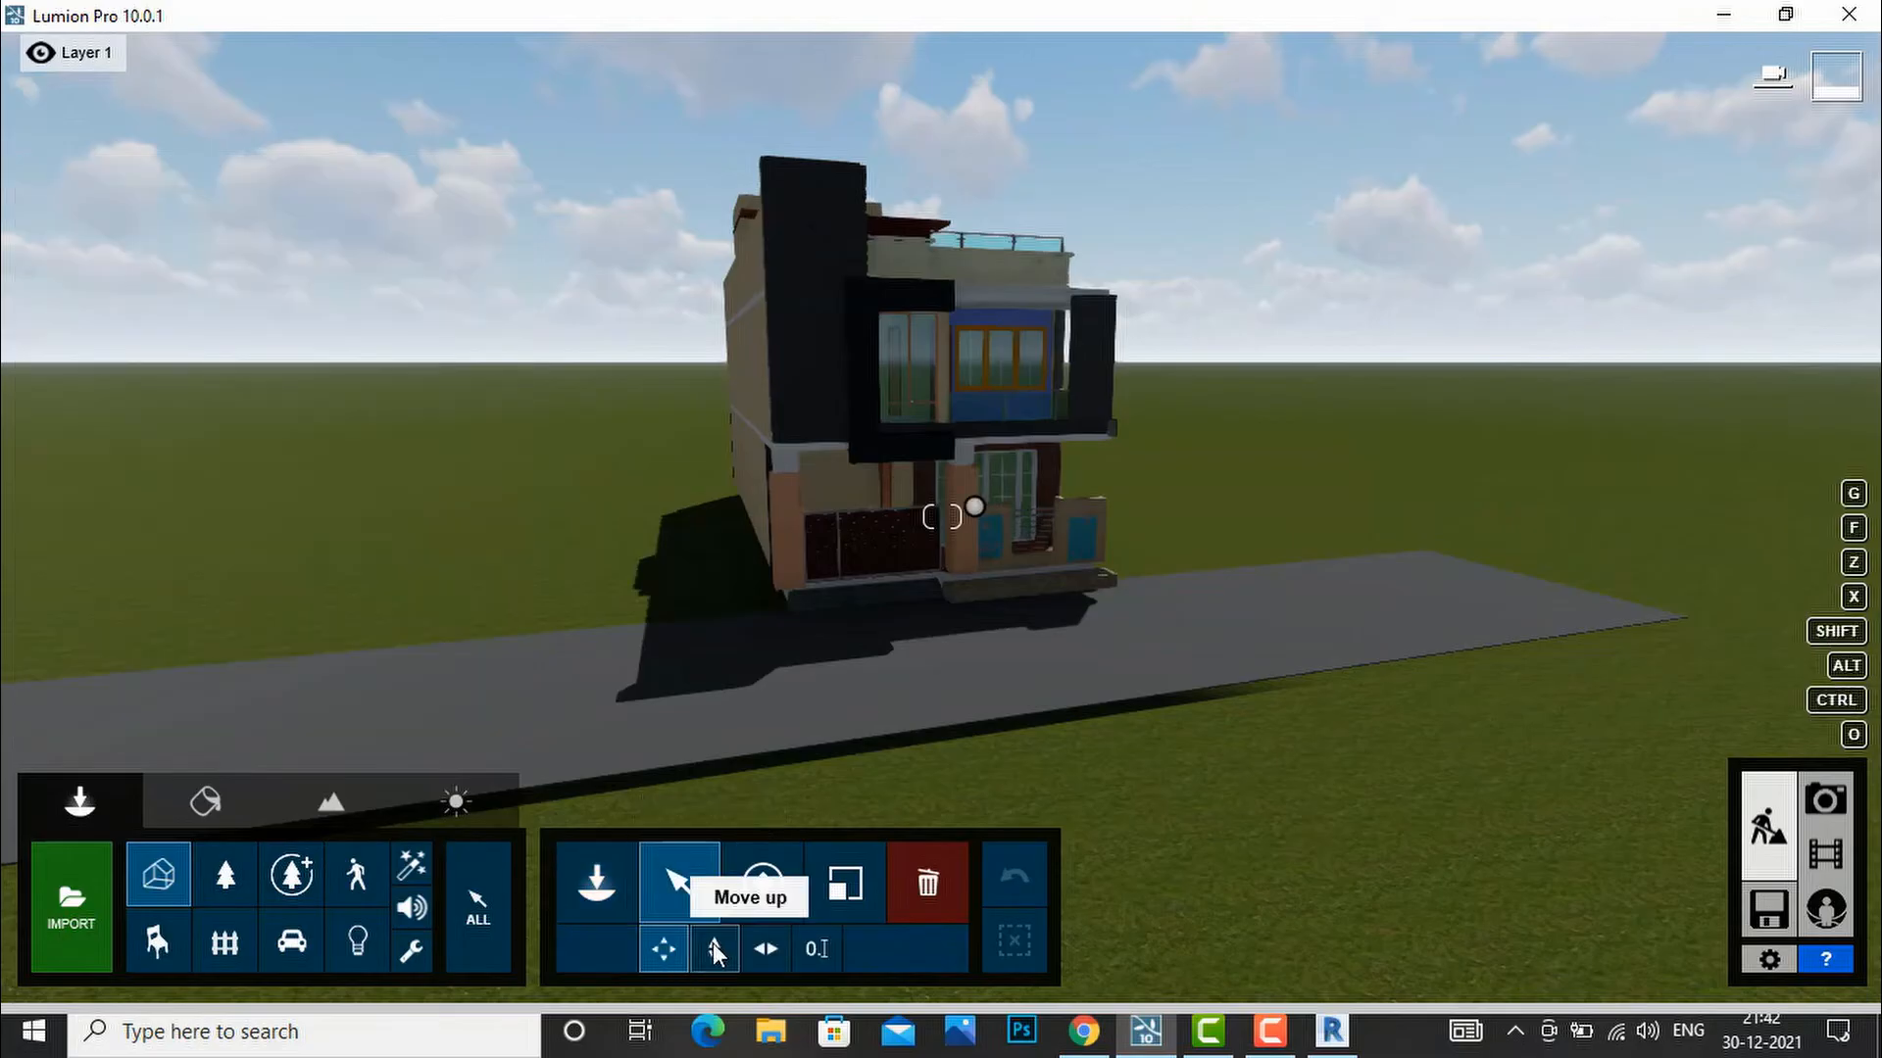
left_click(714, 943)
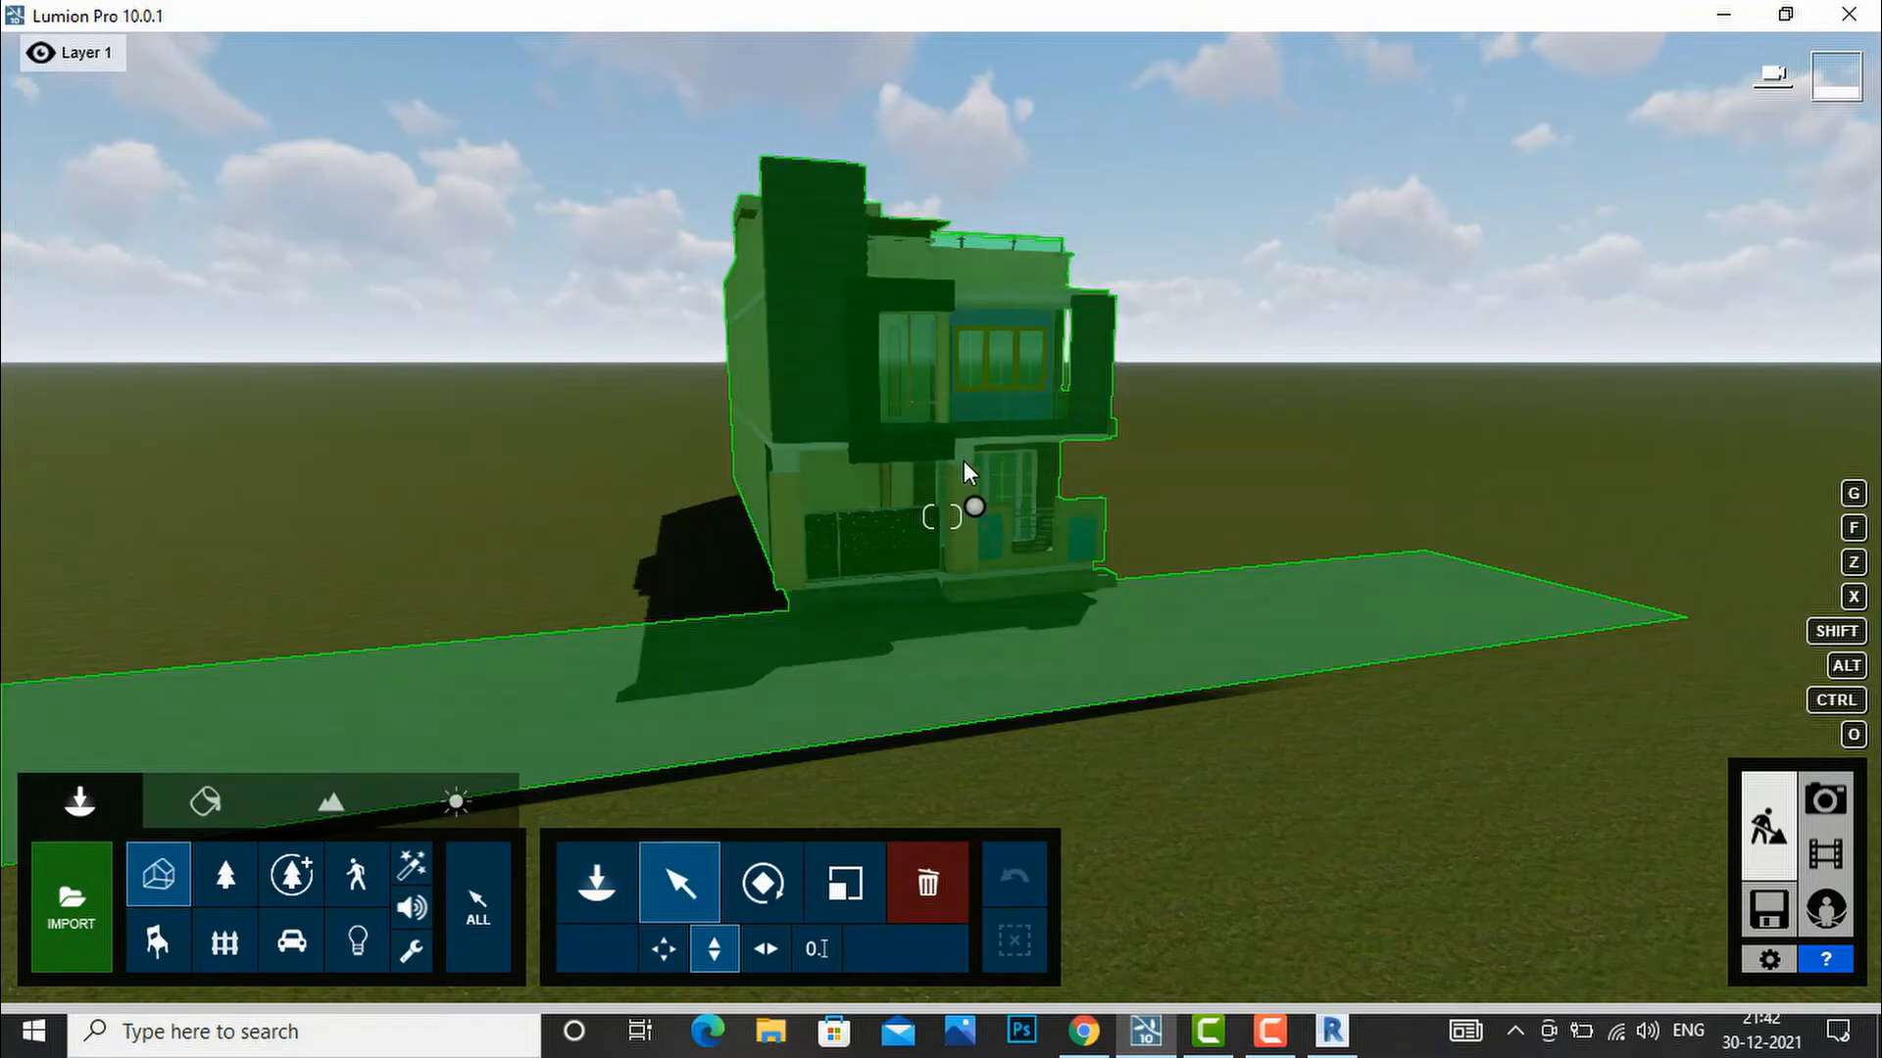
mouse_move(968, 506)
left_mouse_down()
mouse_move(961, 476)
mouse_move(966, 509)
left_mouse_up()
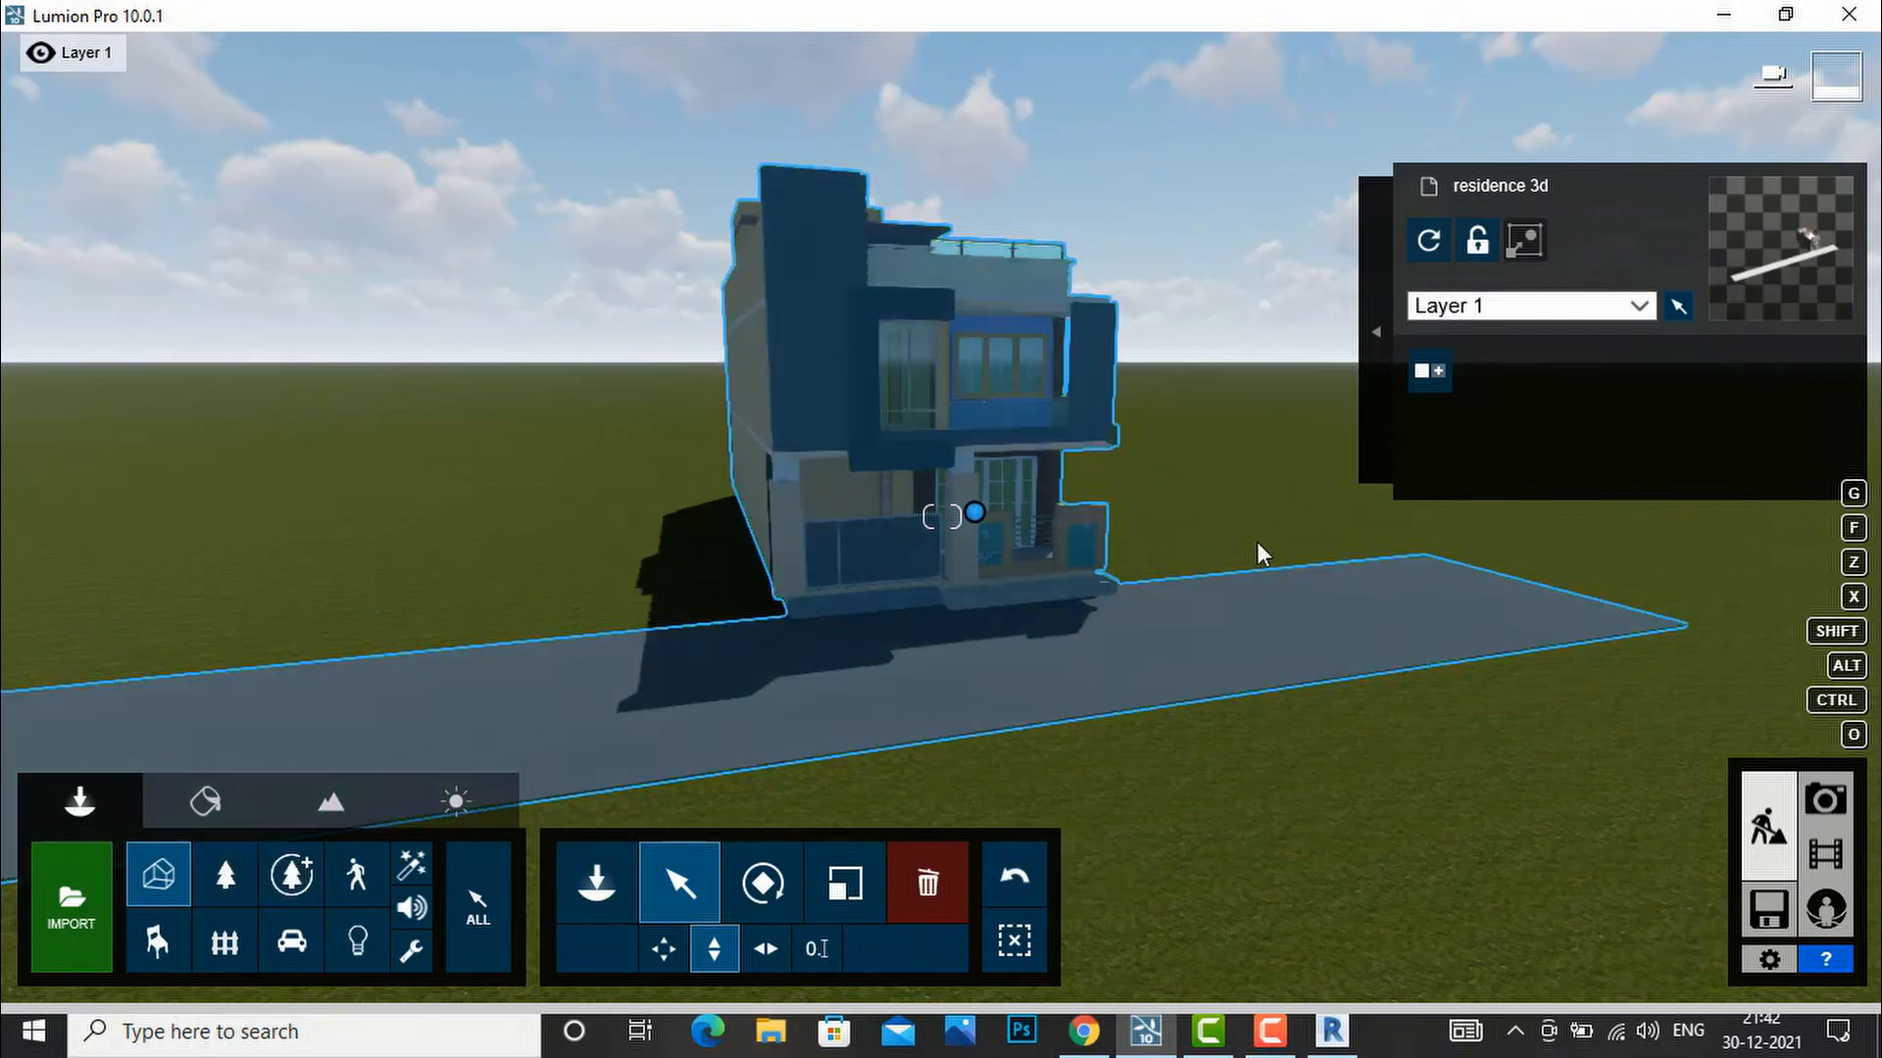
scroll(1258, 785, "down", 3)
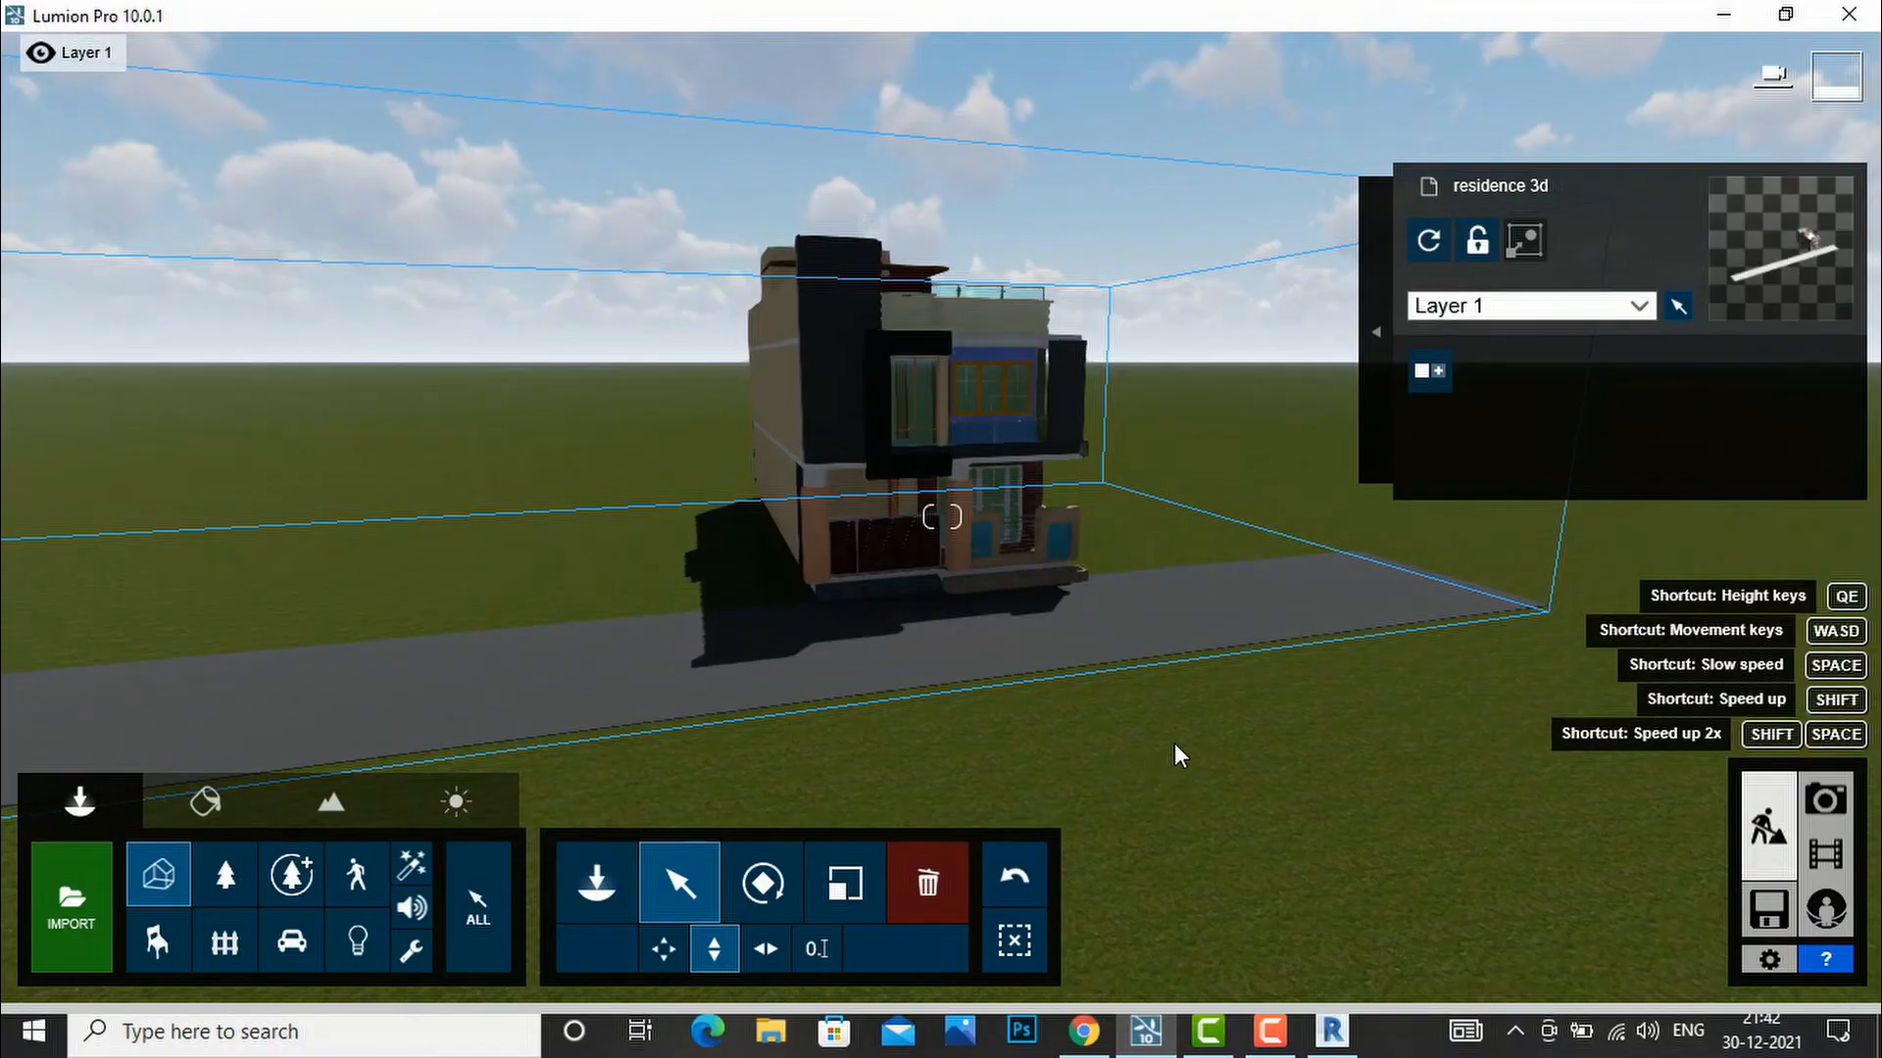
right_click_drag(1180, 735, 1132, 703)
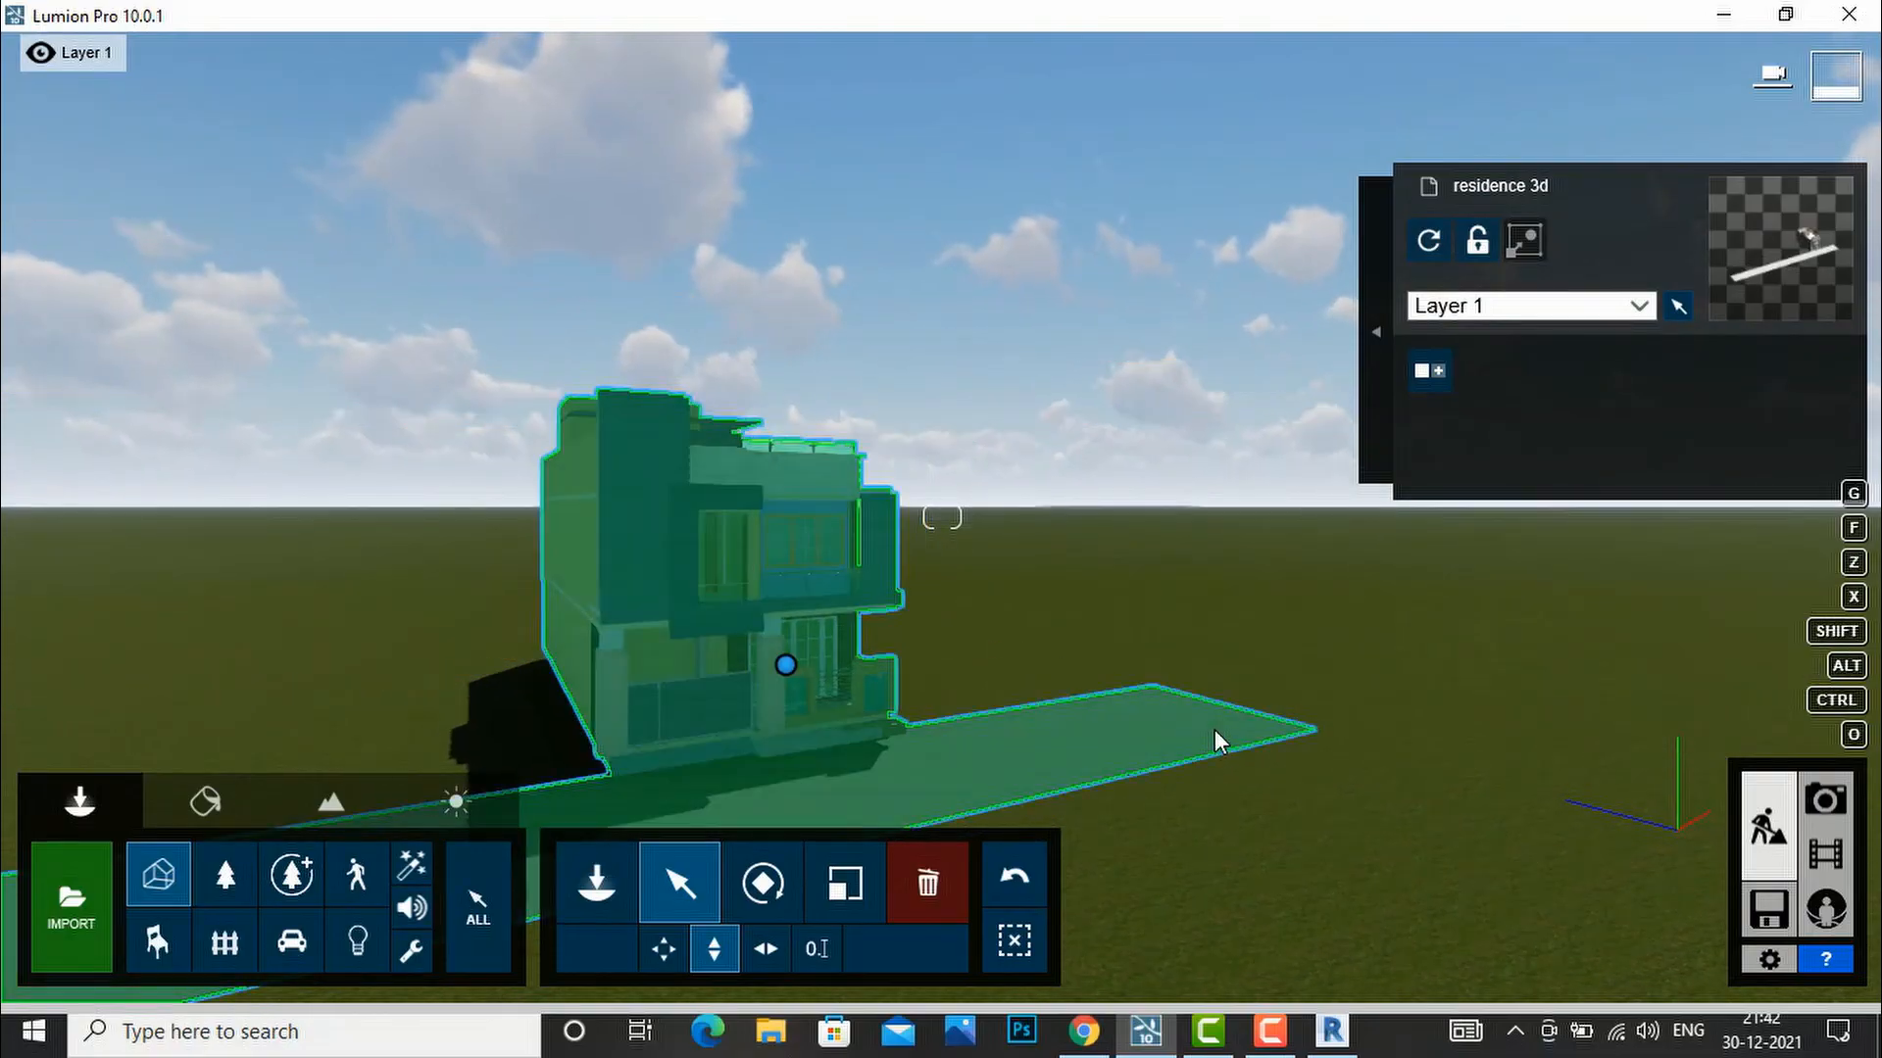